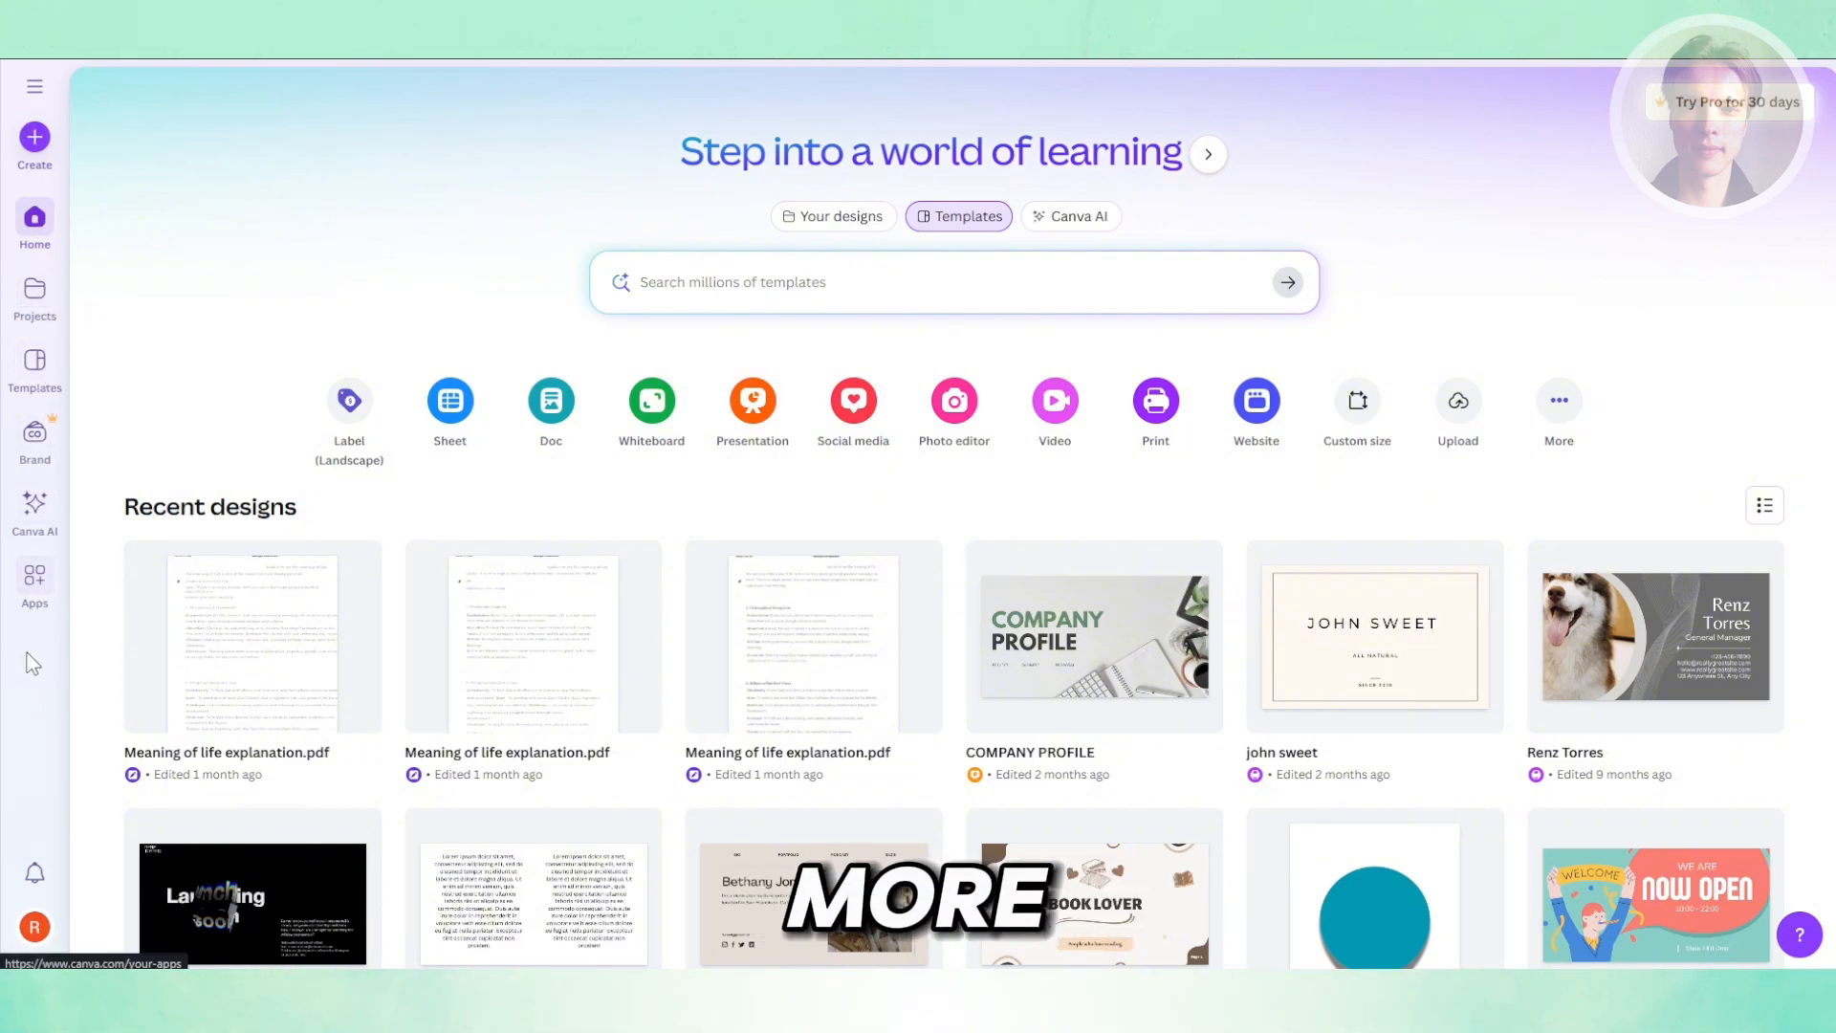
- Start a new design by searching for BIRTHDAY and choosing the Birthday Poster (Portrait A2) format
{"action": "left_click", "coordinate": [37, 153]}
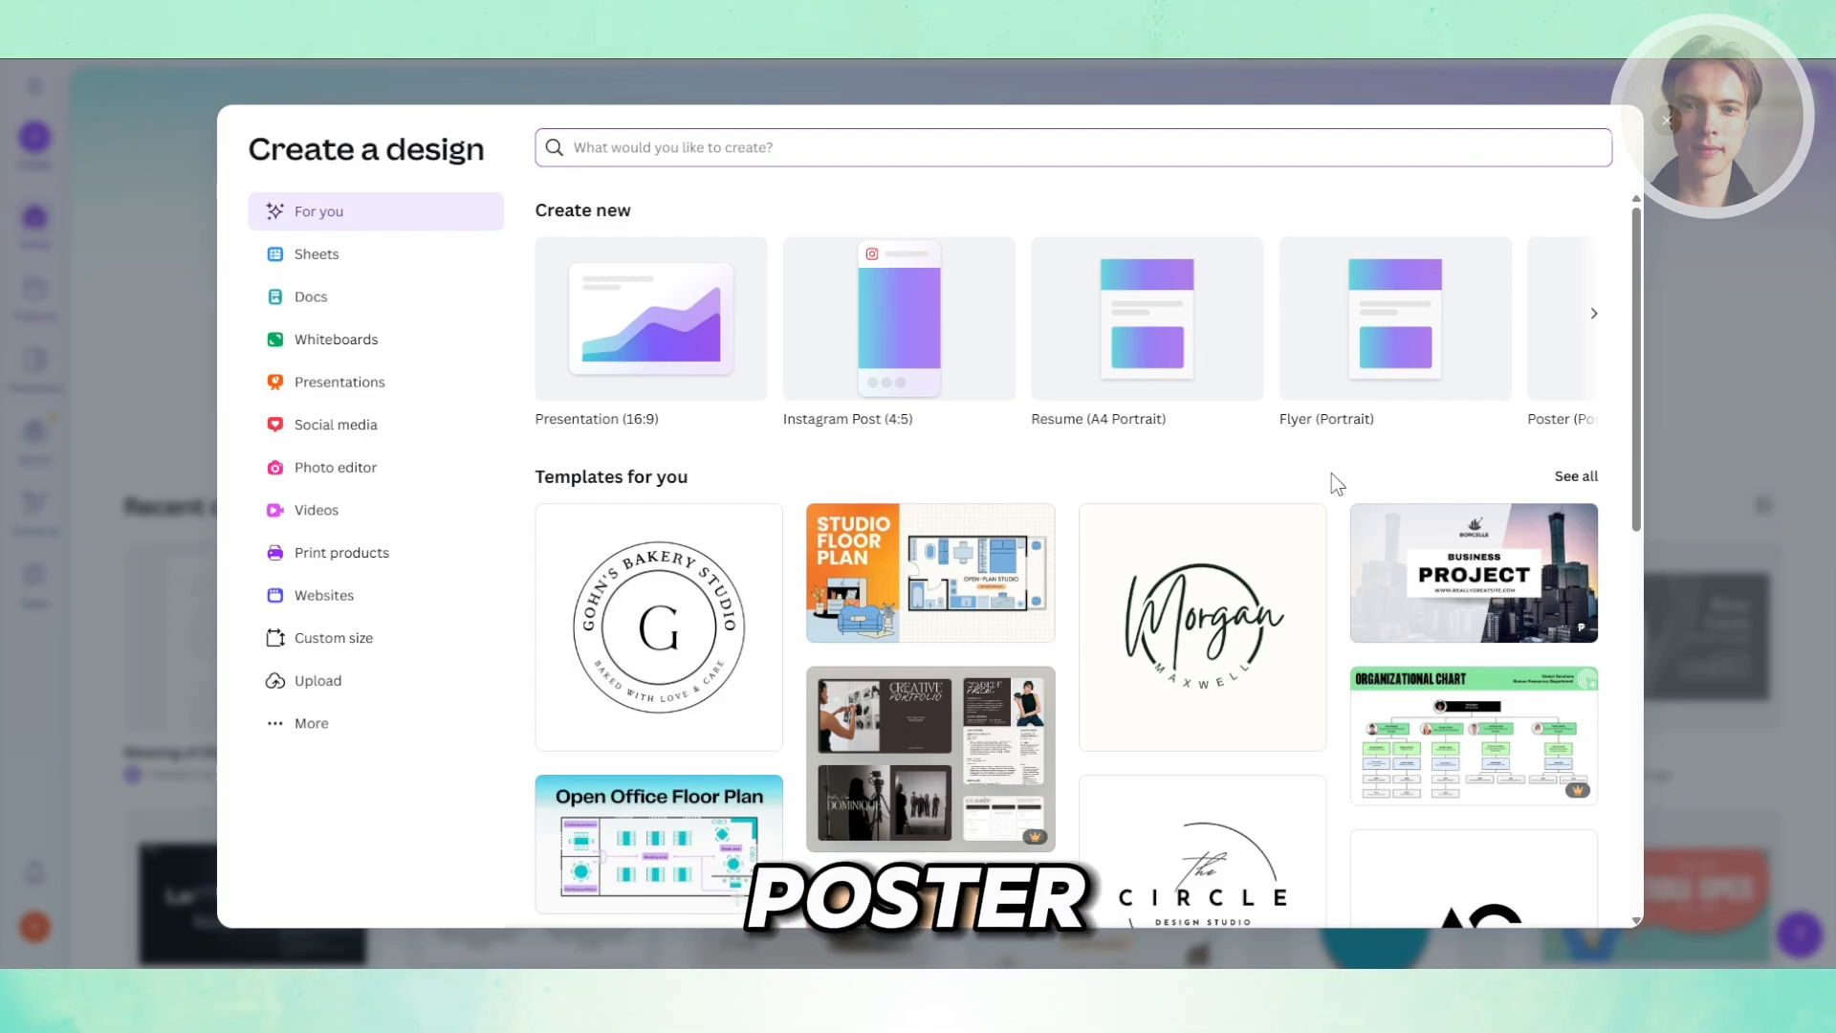
{"action": "type", "text": "BIRTHDAY"}
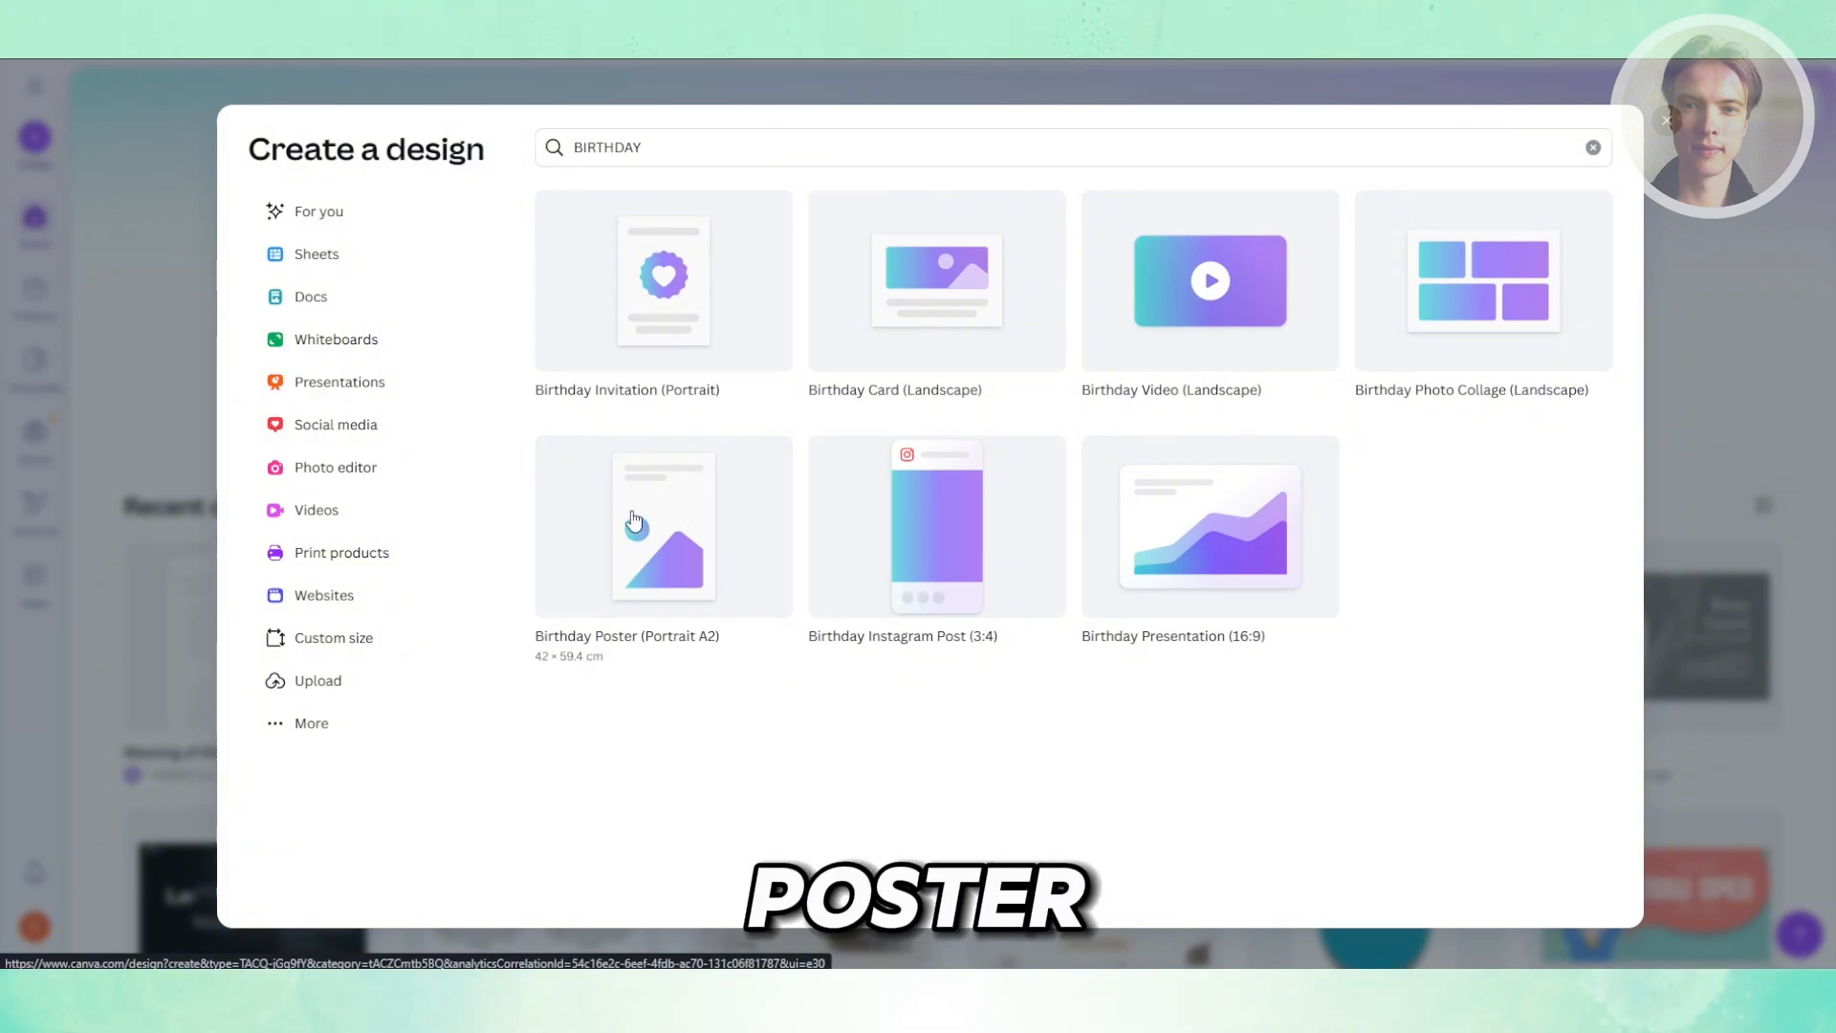
{"action": "mouse_move", "coordinate": [633, 521]}
{"action": "left_mouse_down"}
{"action": "mouse_move", "coordinate": [668, 559]}
{"action": "mouse_move", "coordinate": [666, 531]}
{"action": "left_mouse_up"}
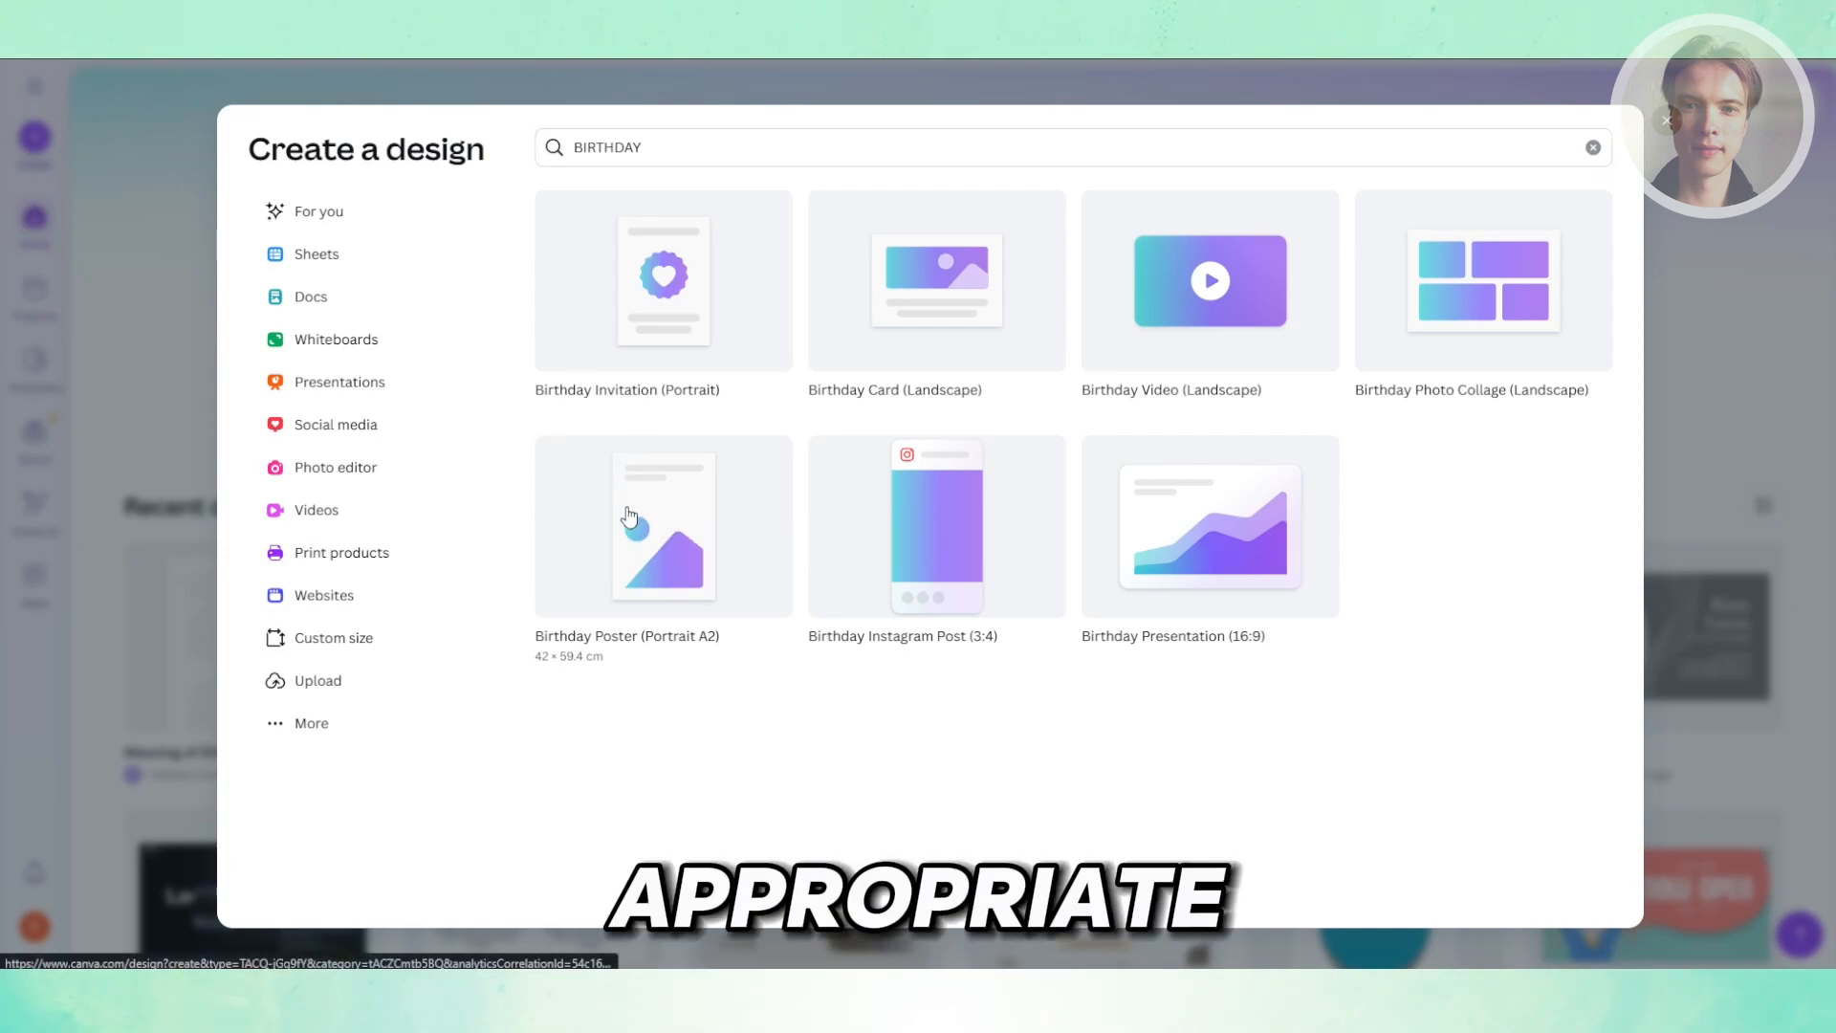
{"action": "left_click", "coordinate": [639, 544]}
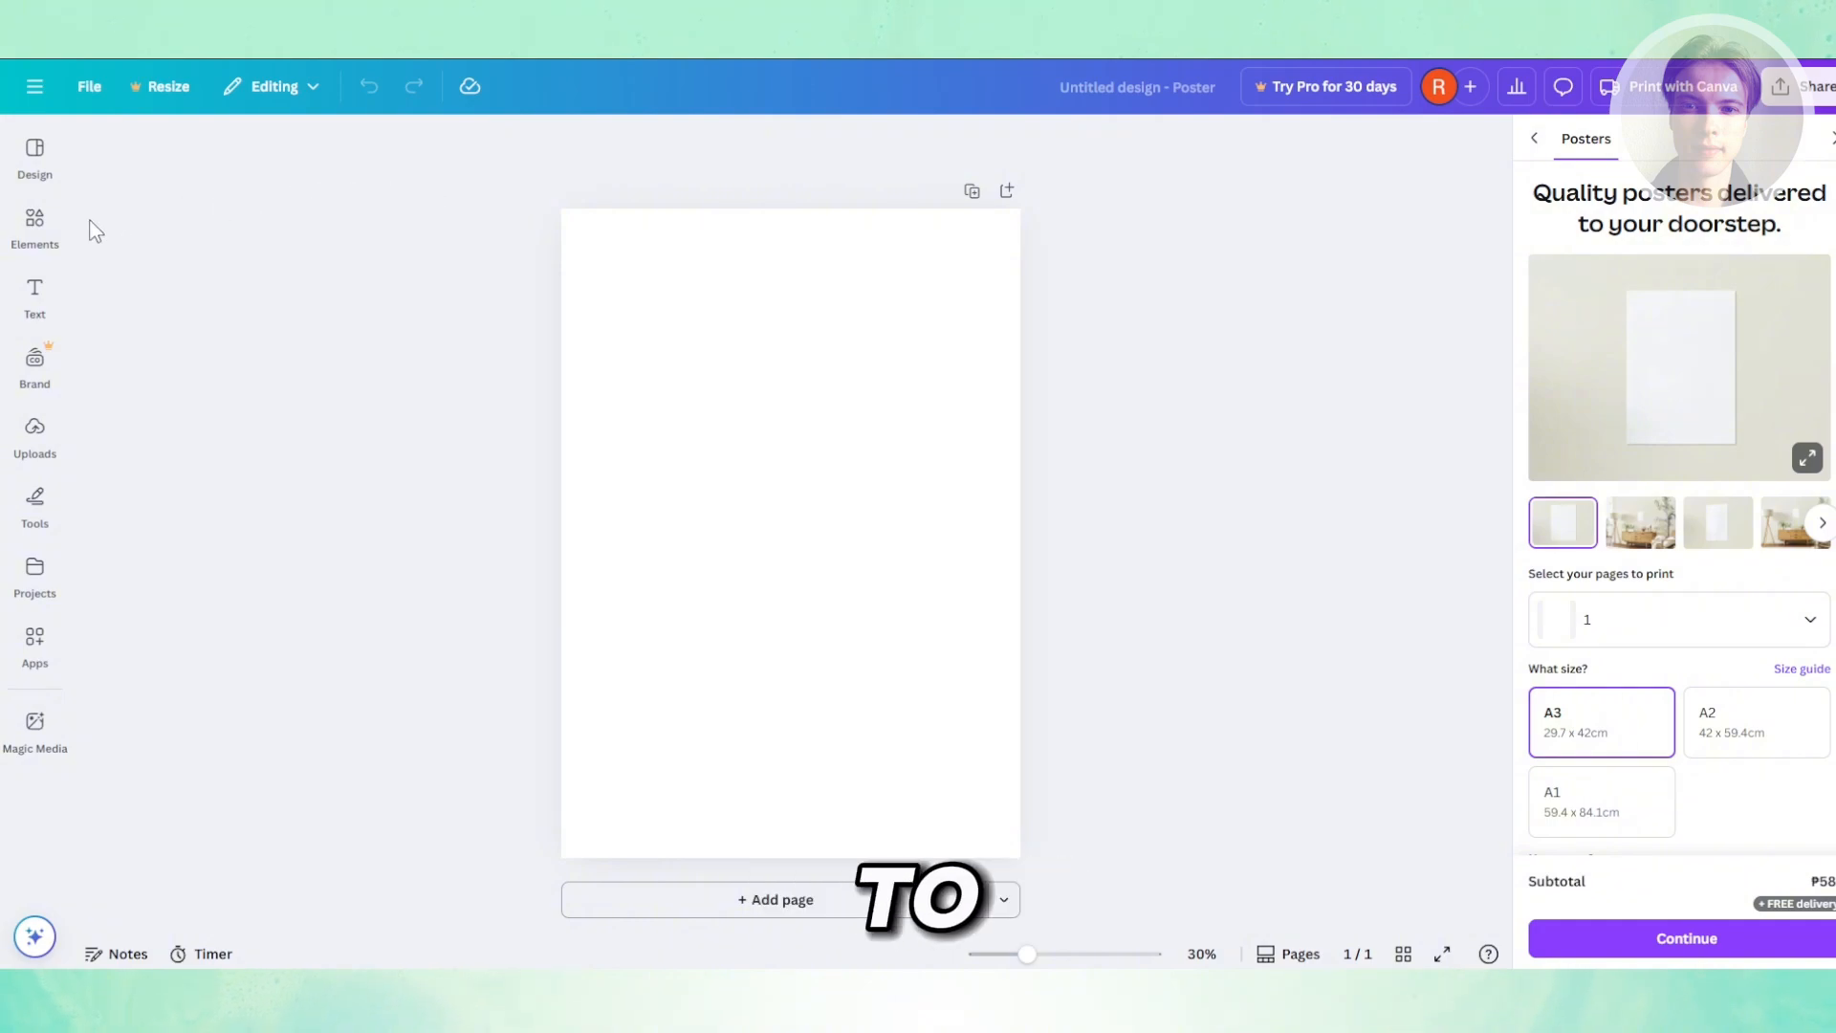
- Browse the birthday poster templates and apply the Cream Illustrated Greeting Happy Birthday Poster template
{"action": "left_click", "coordinate": [35, 220]}
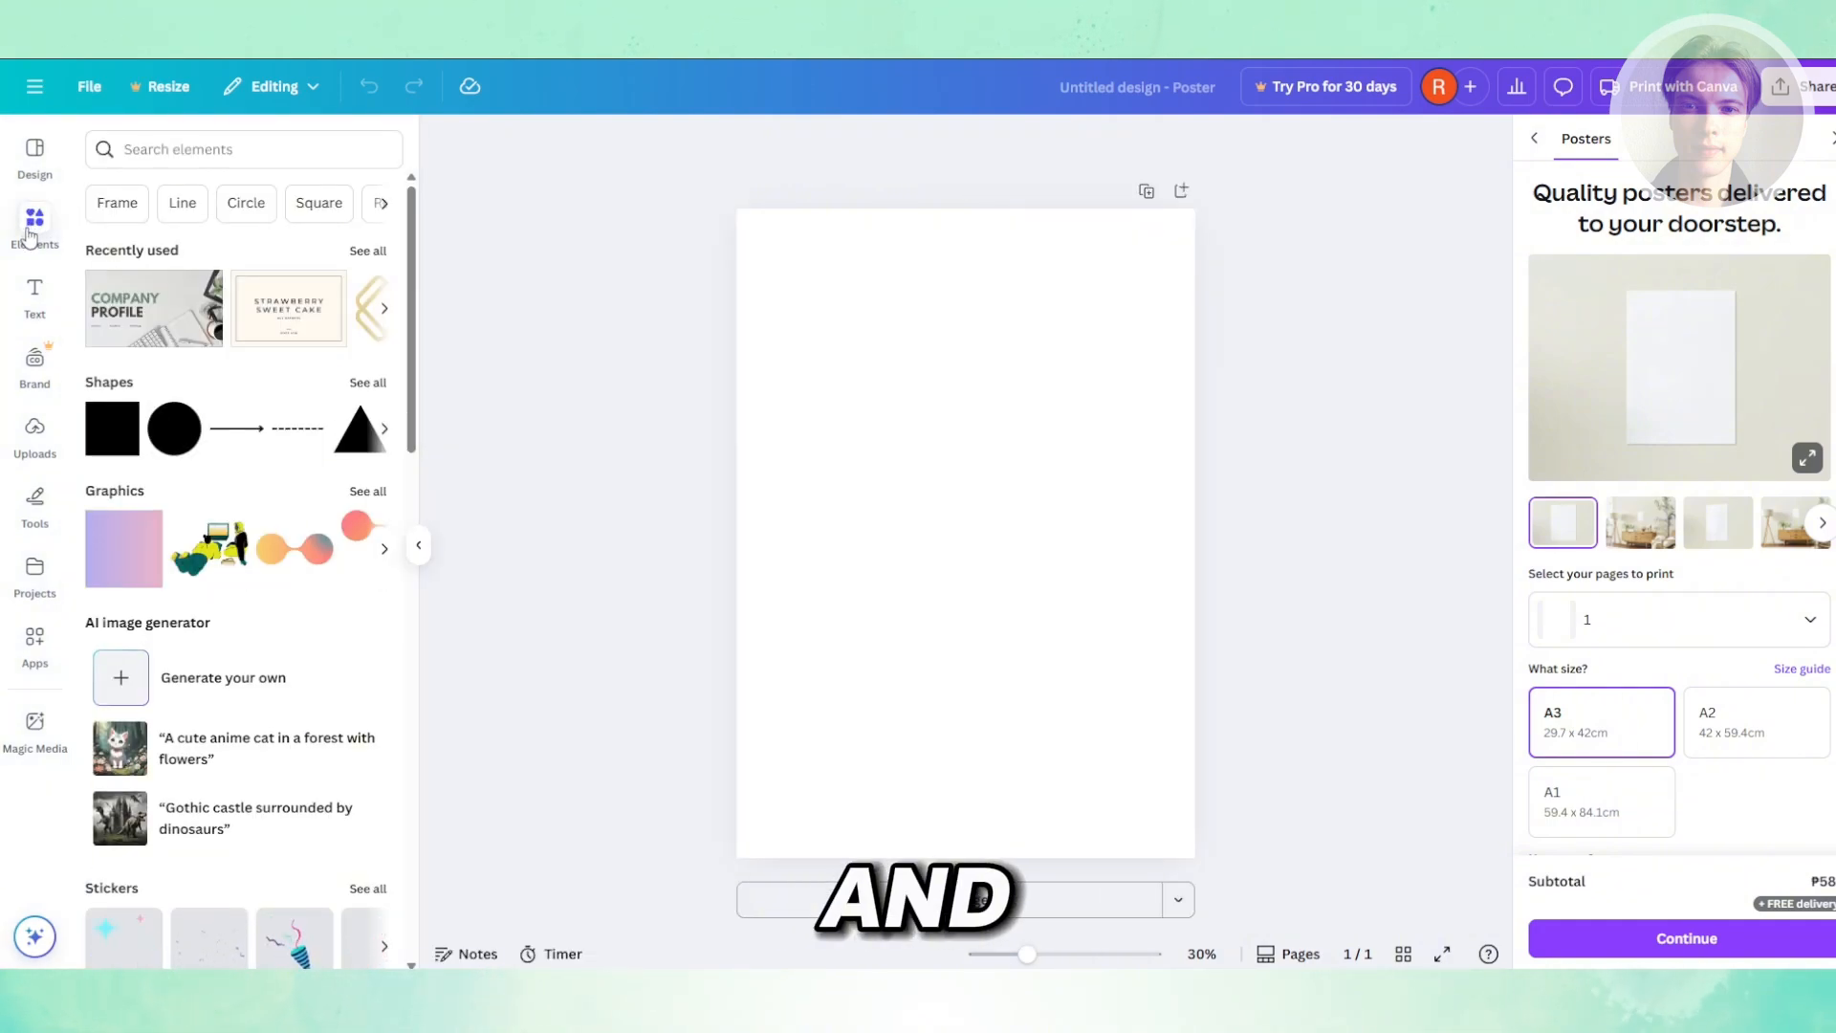
{"action": "left_click", "coordinate": [36, 150]}
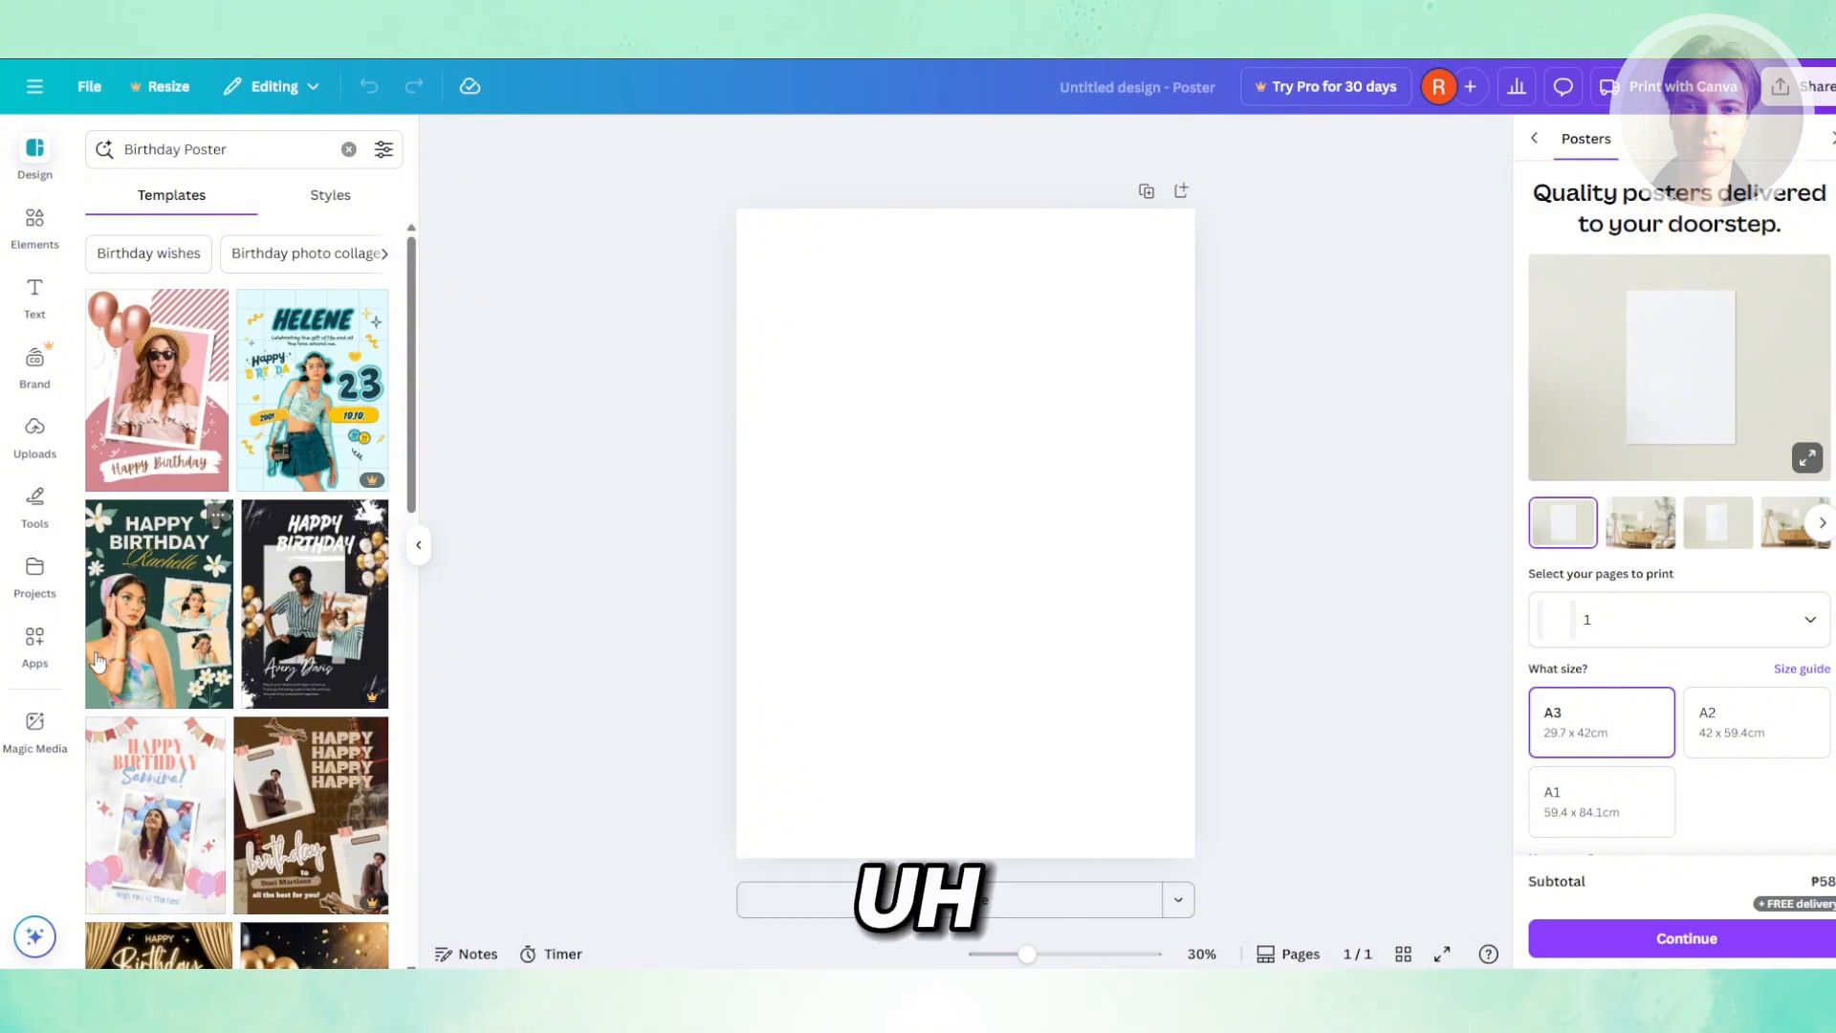
{"action": "scroll", "coordinate": [124, 651], "scroll_direction": "down", "scroll_amount": 2}
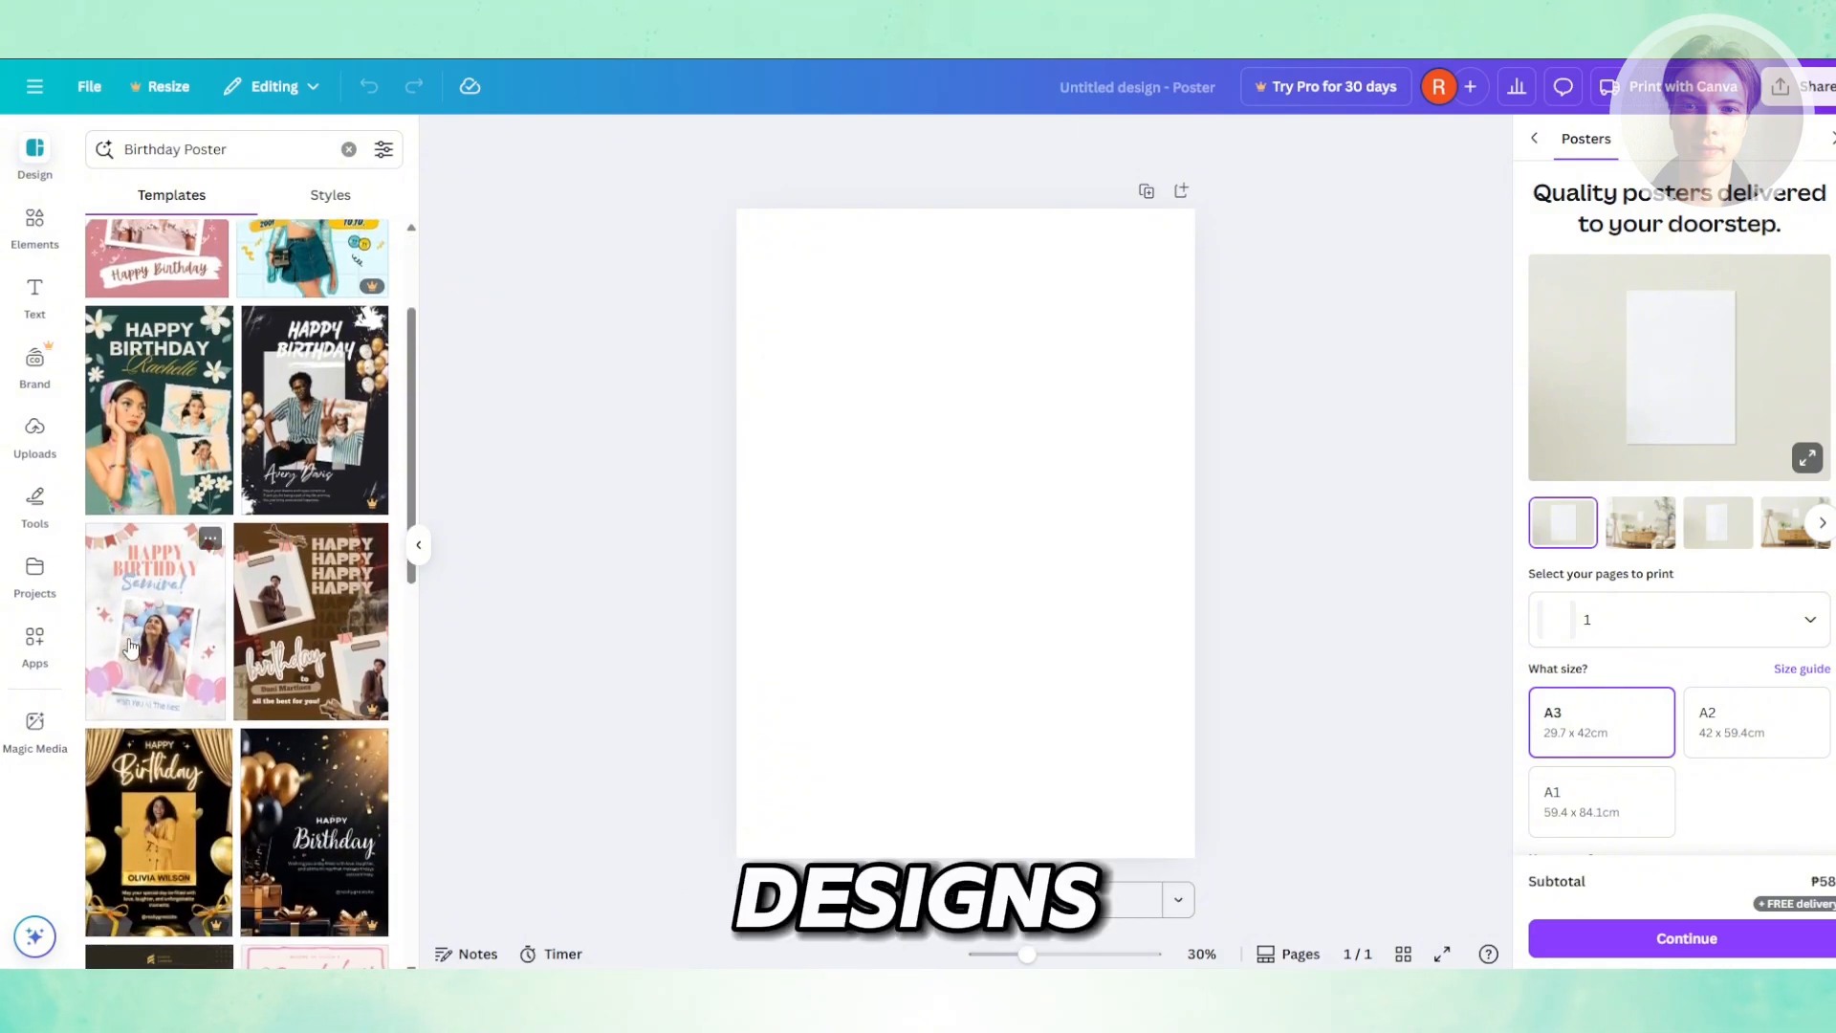
{"action": "scroll", "coordinate": [132, 648], "scroll_direction": "up", "scroll_amount": 2}
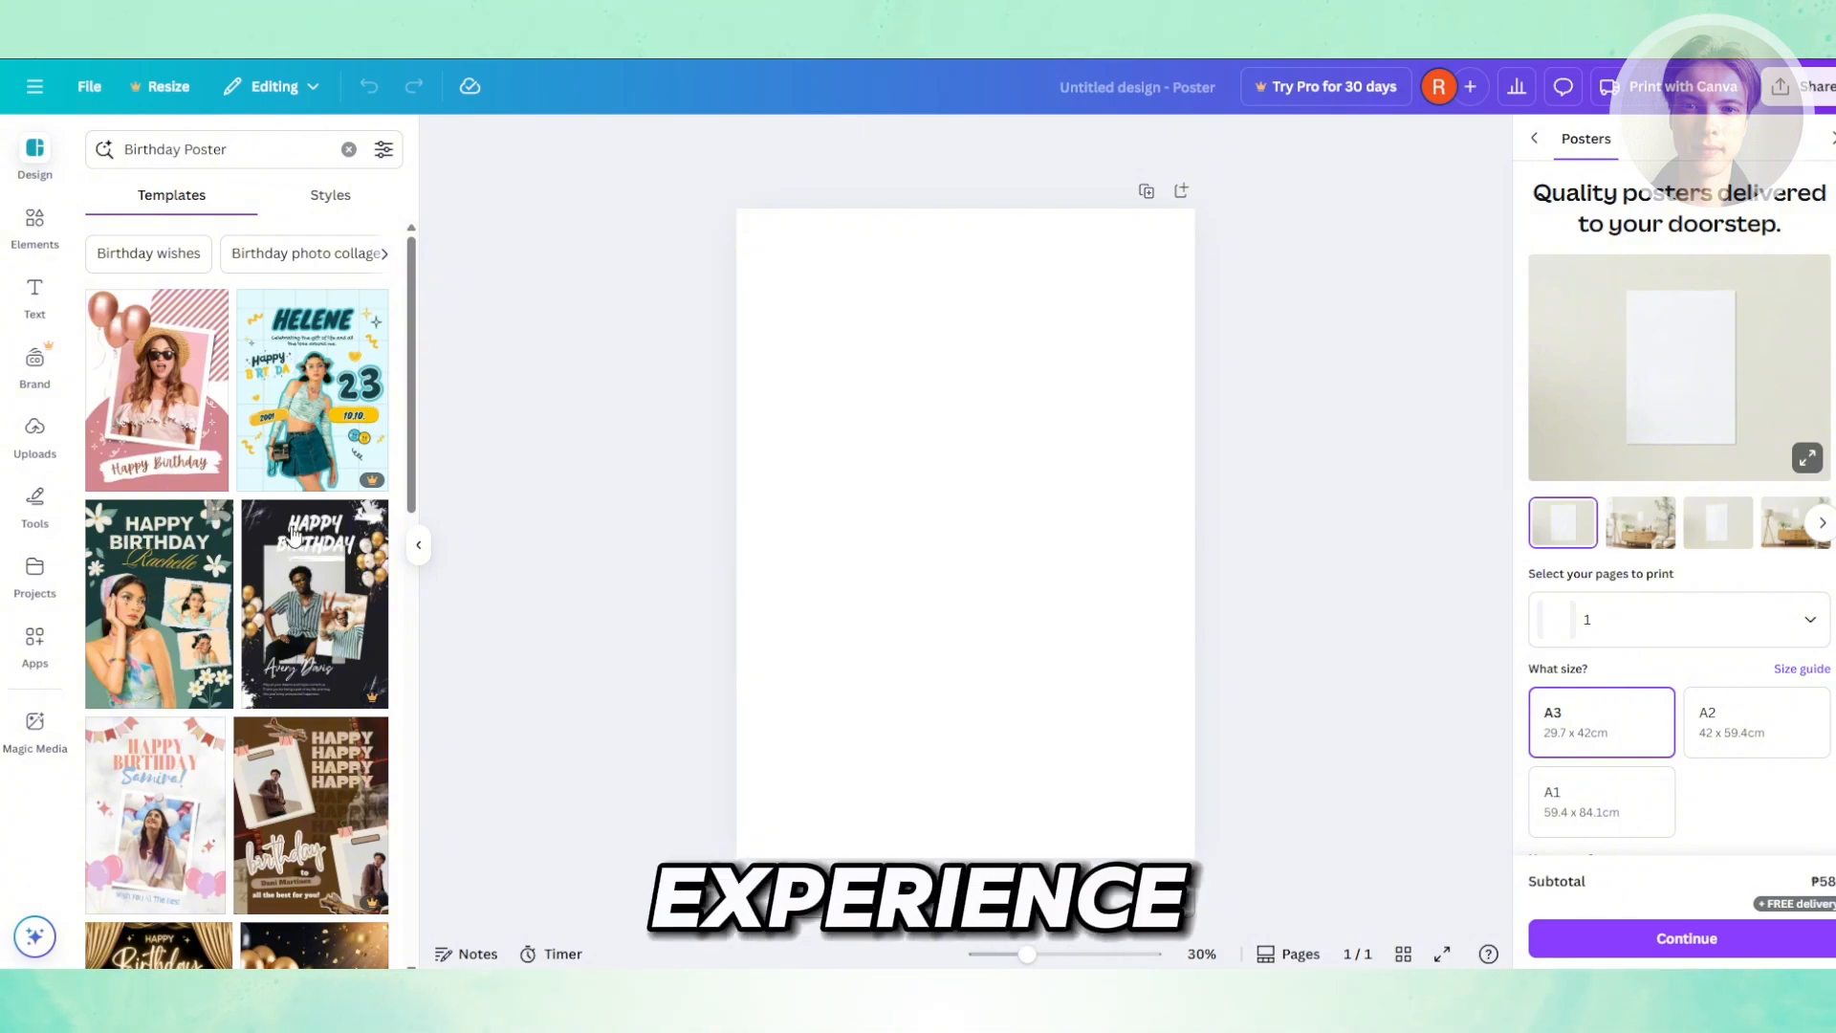
{"action": "mouse_move", "coordinate": [371, 485]}
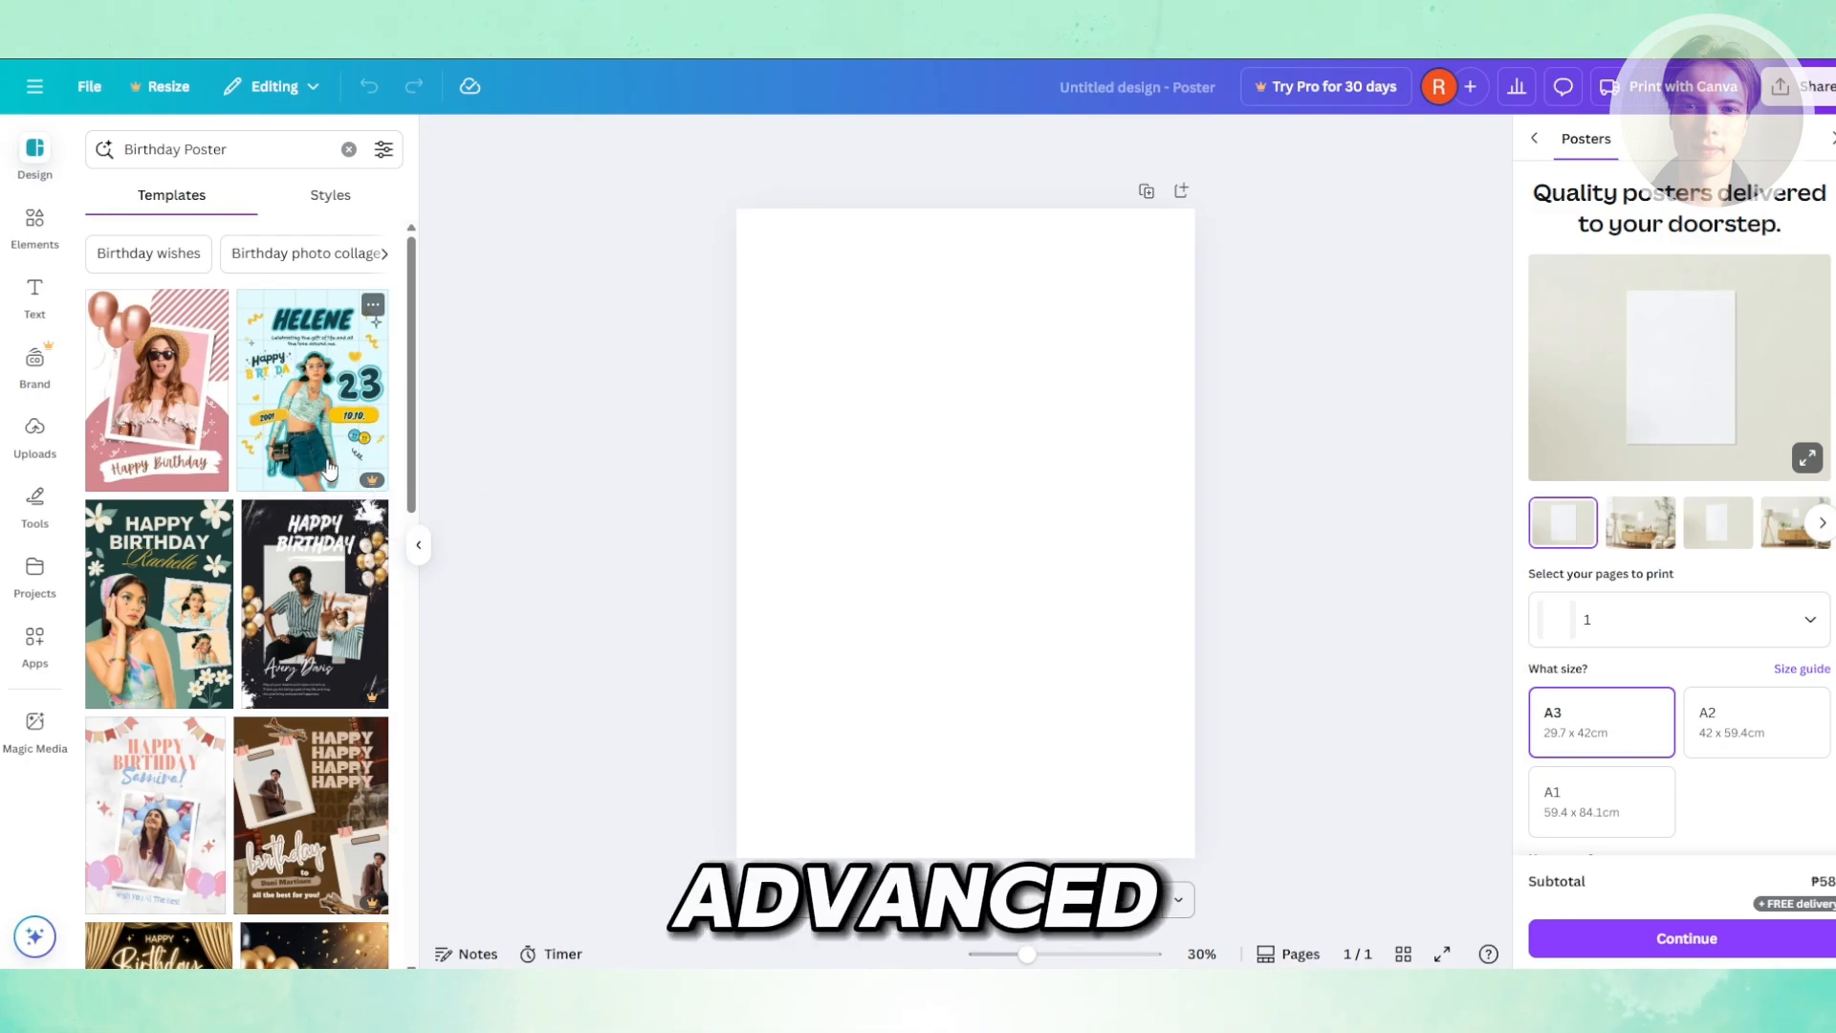
{"action": "scroll", "coordinate": [314, 557], "scroll_direction": "down", "scroll_amount": 5}
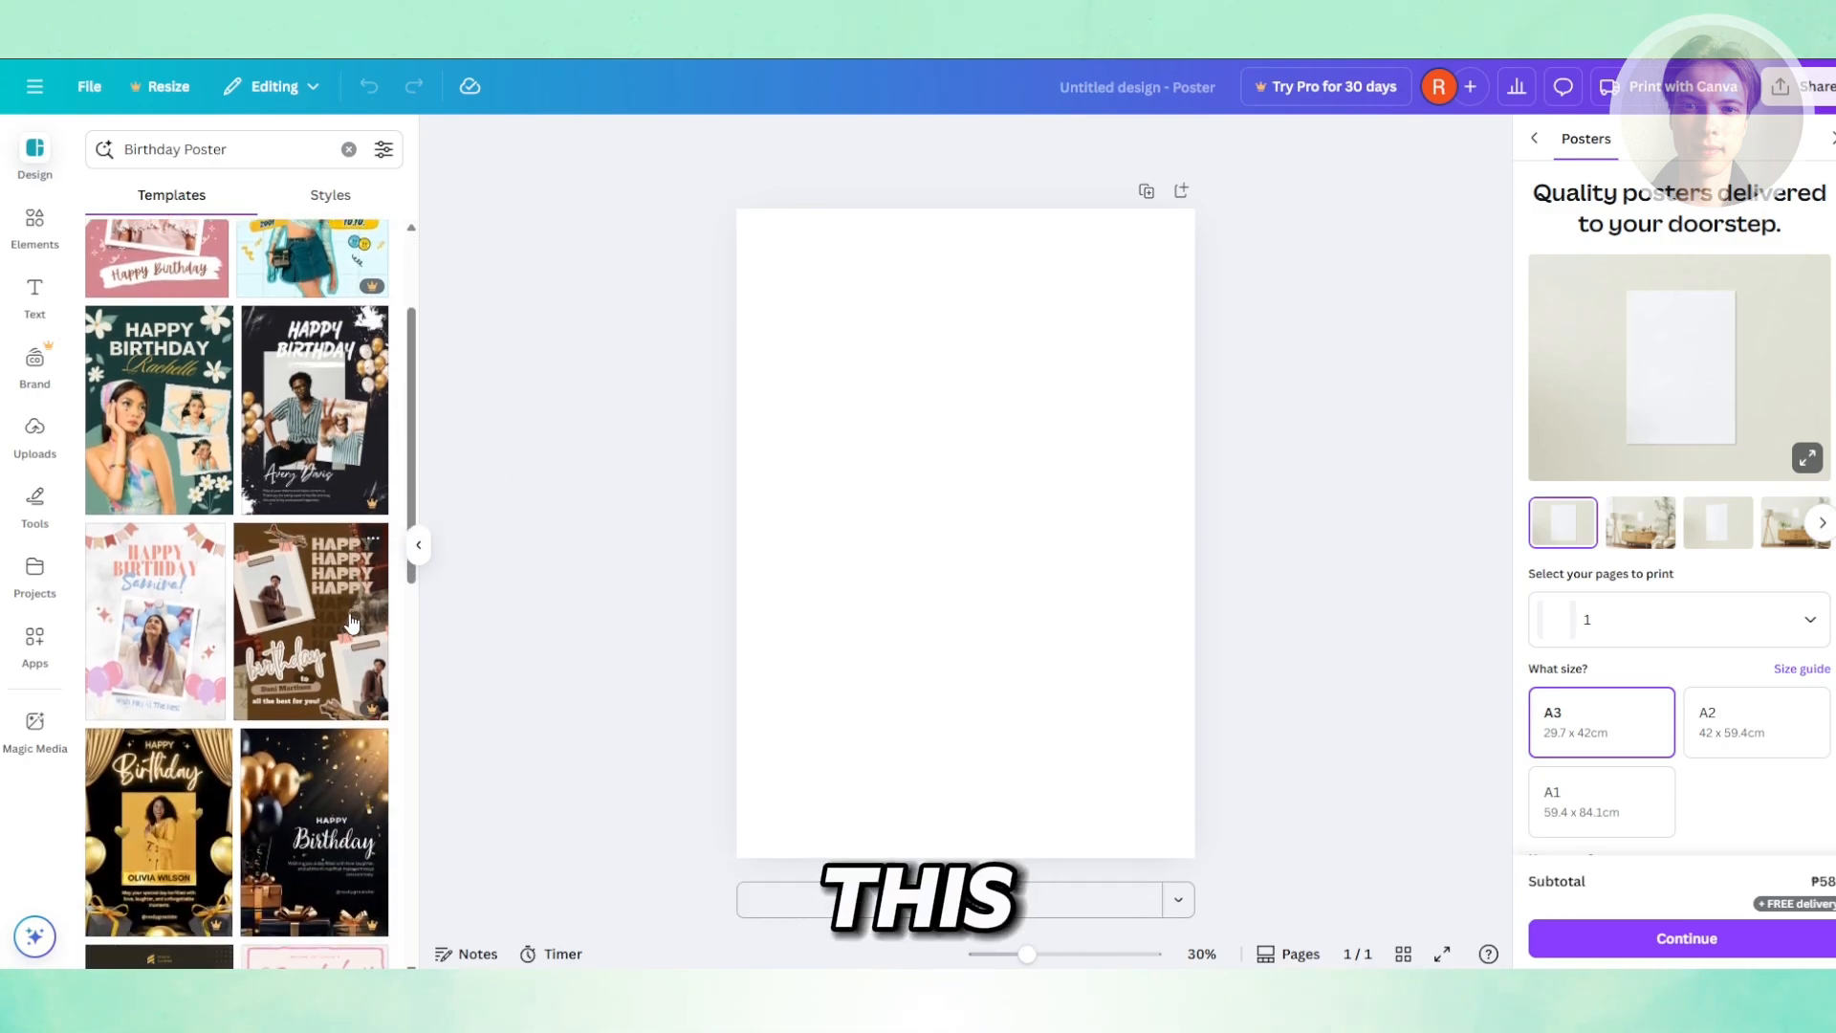
{"action": "scroll", "coordinate": [280, 567], "scroll_direction": "down", "scroll_amount": 5}
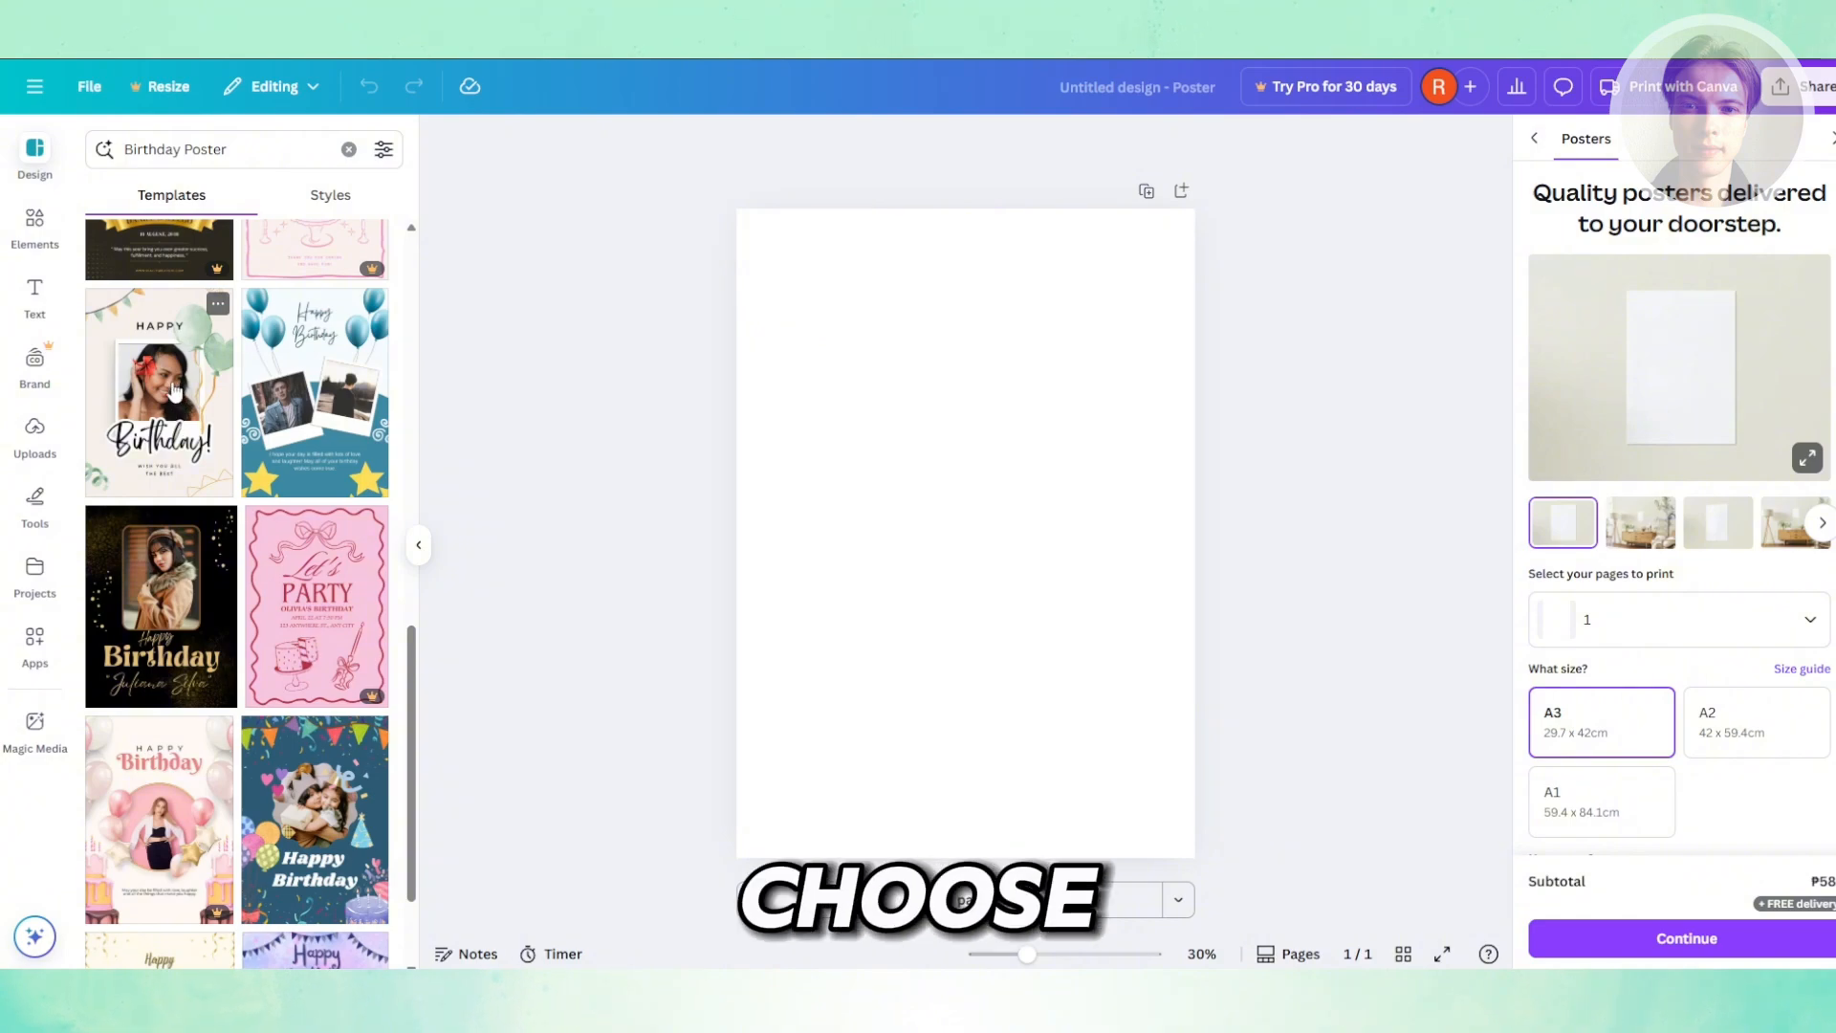
{"action": "left_click", "coordinate": [173, 391]}
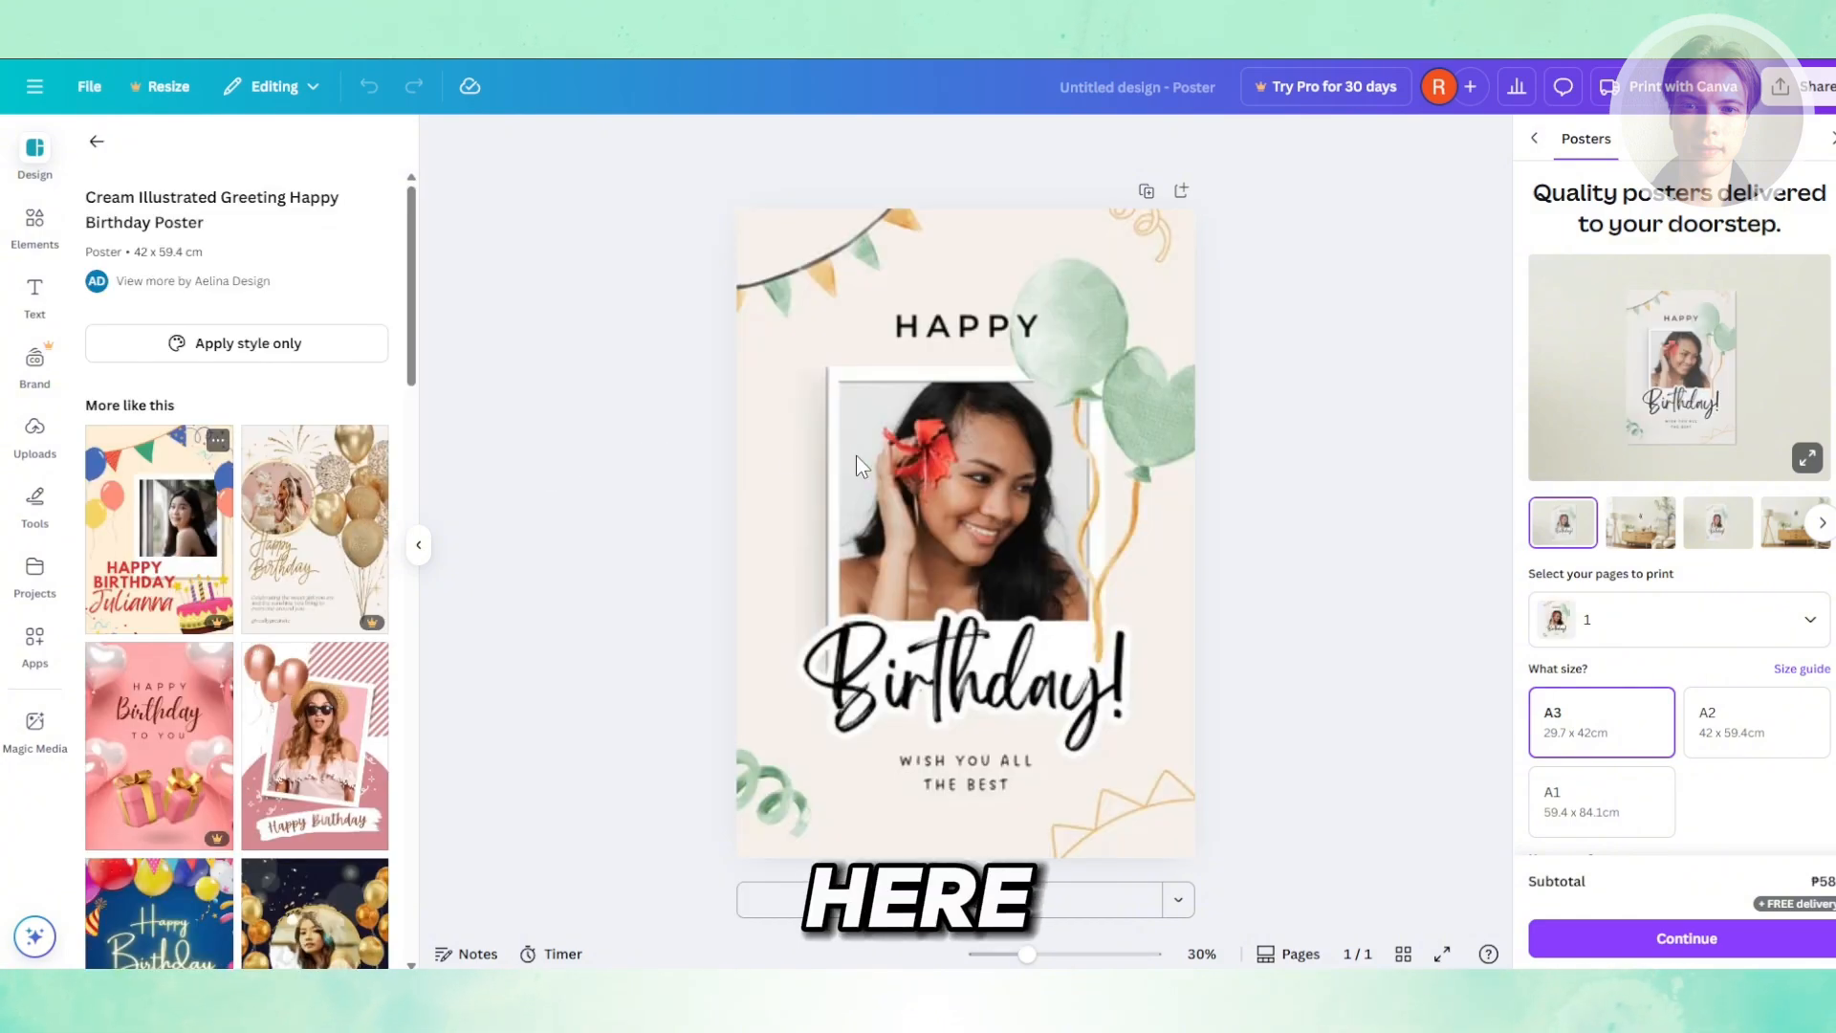
{"action": "left_click", "coordinate": [857, 466]}
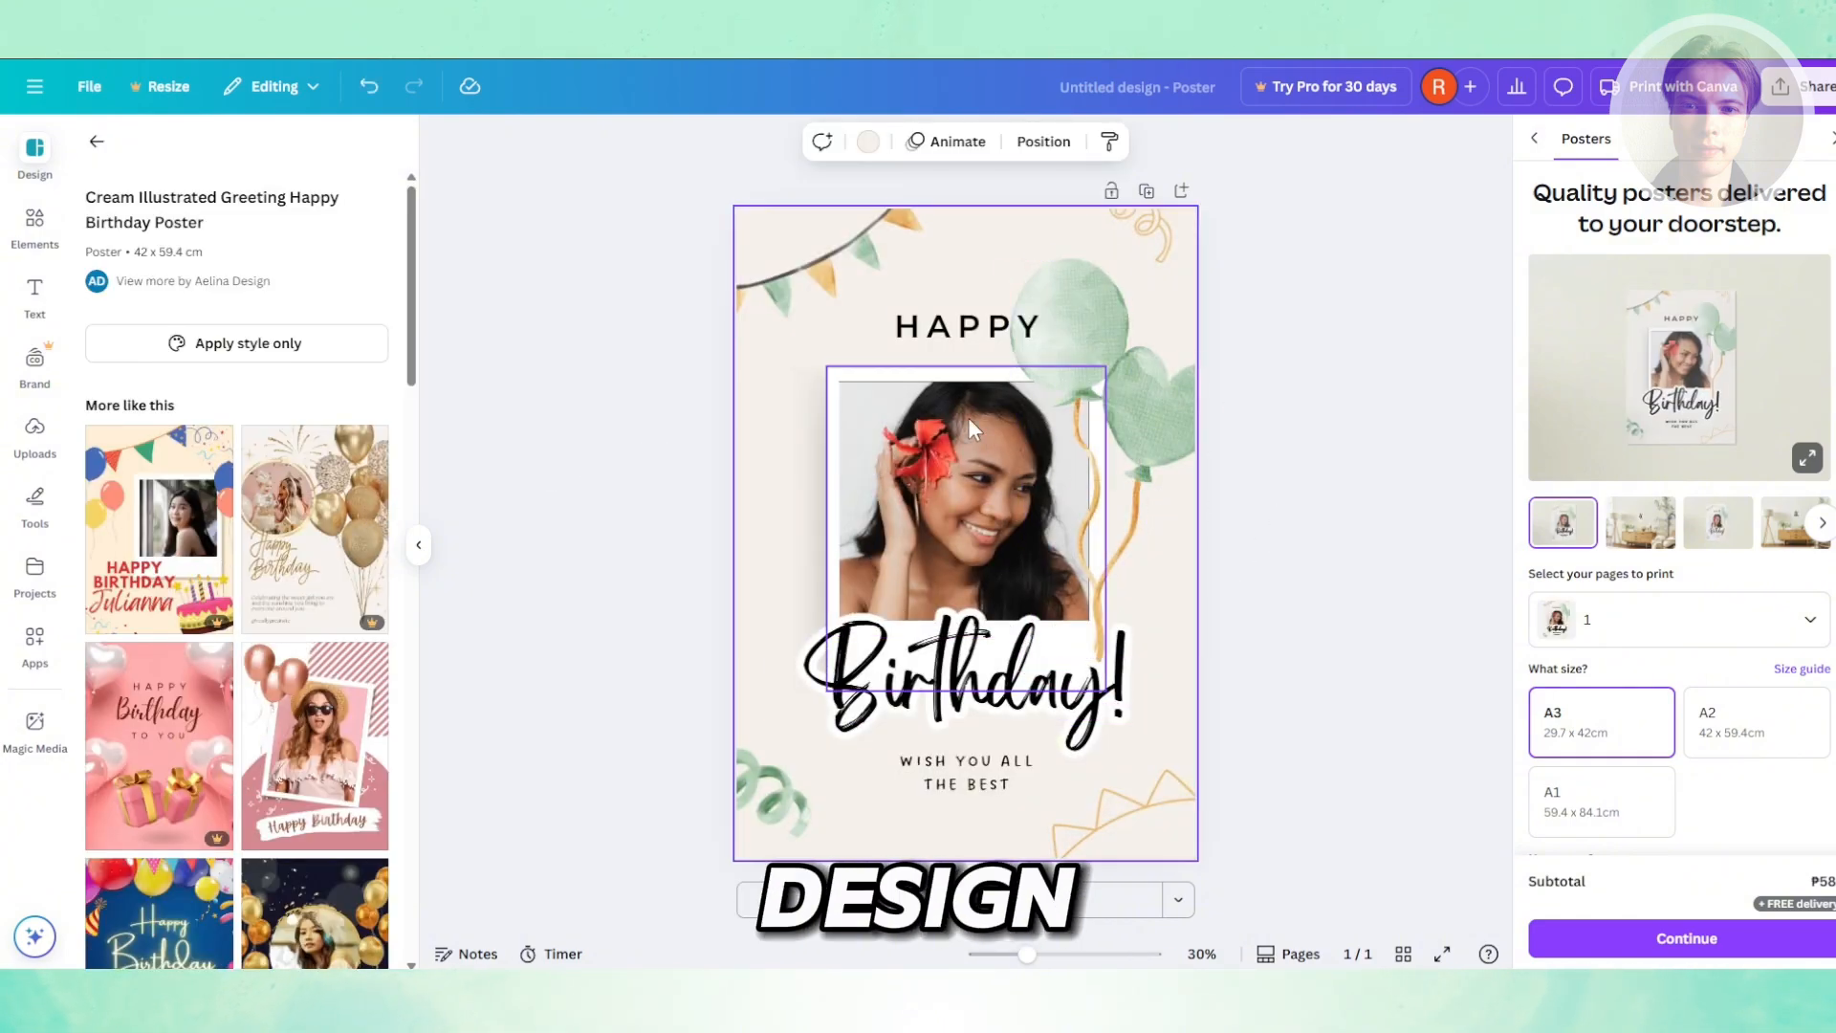
{"action": "left_click", "coordinate": [952, 330]}
{"action": "left_click", "coordinate": [953, 330]}
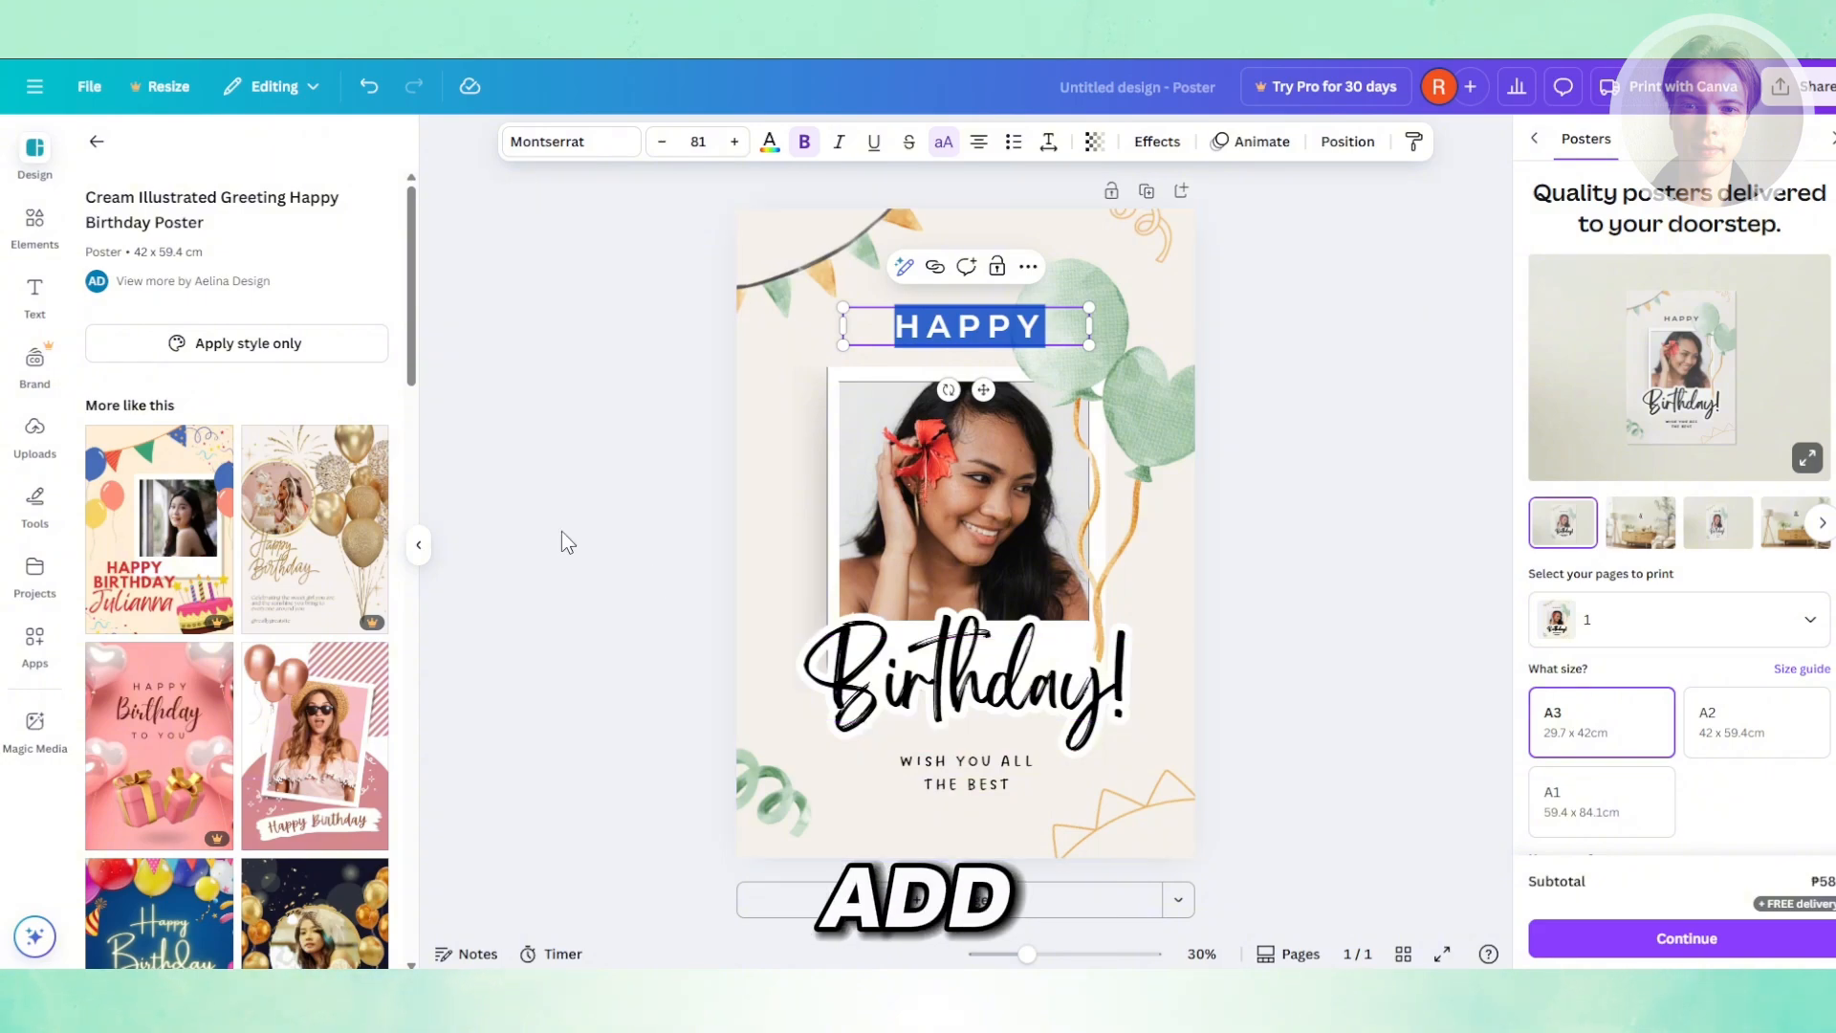
- Search the elements for FLOWER graphics and add the beige flower graphic to the poster
{"action": "left_click", "coordinate": [48, 297]}
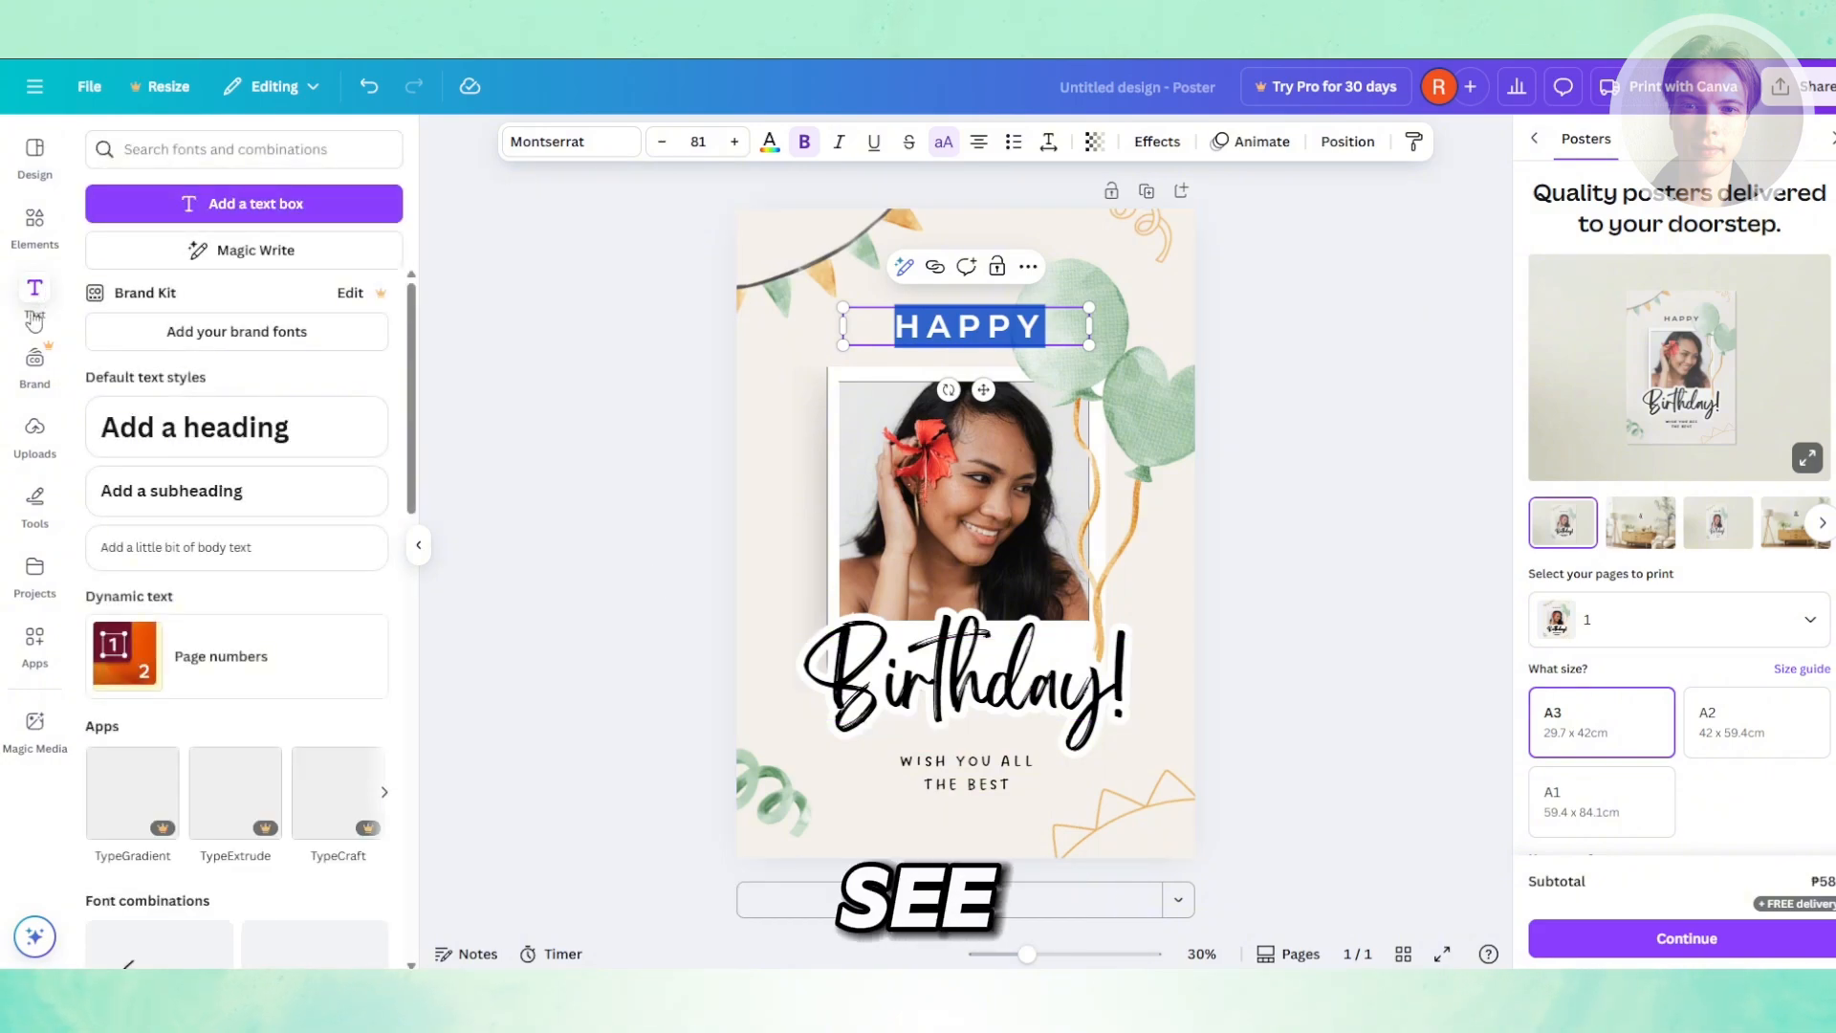
{"action": "left_click", "coordinate": [50, 230]}
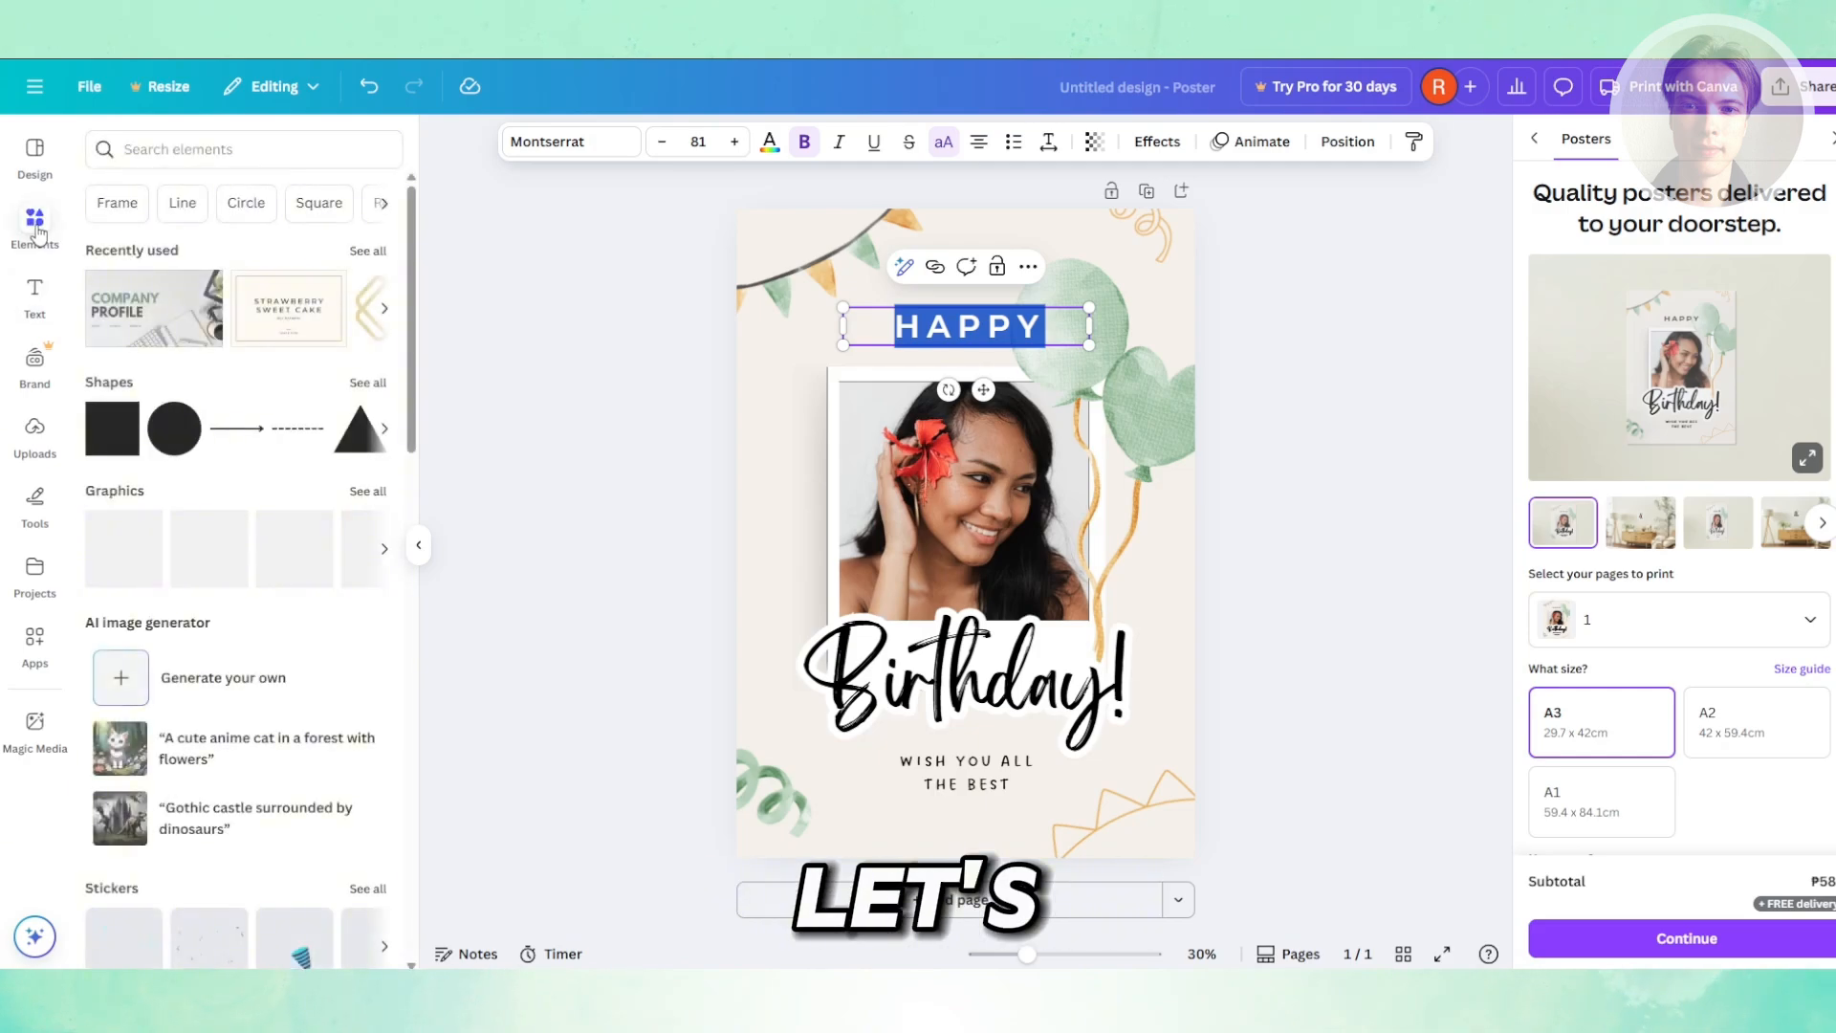
{"action": "left_click", "coordinate": [211, 149]}
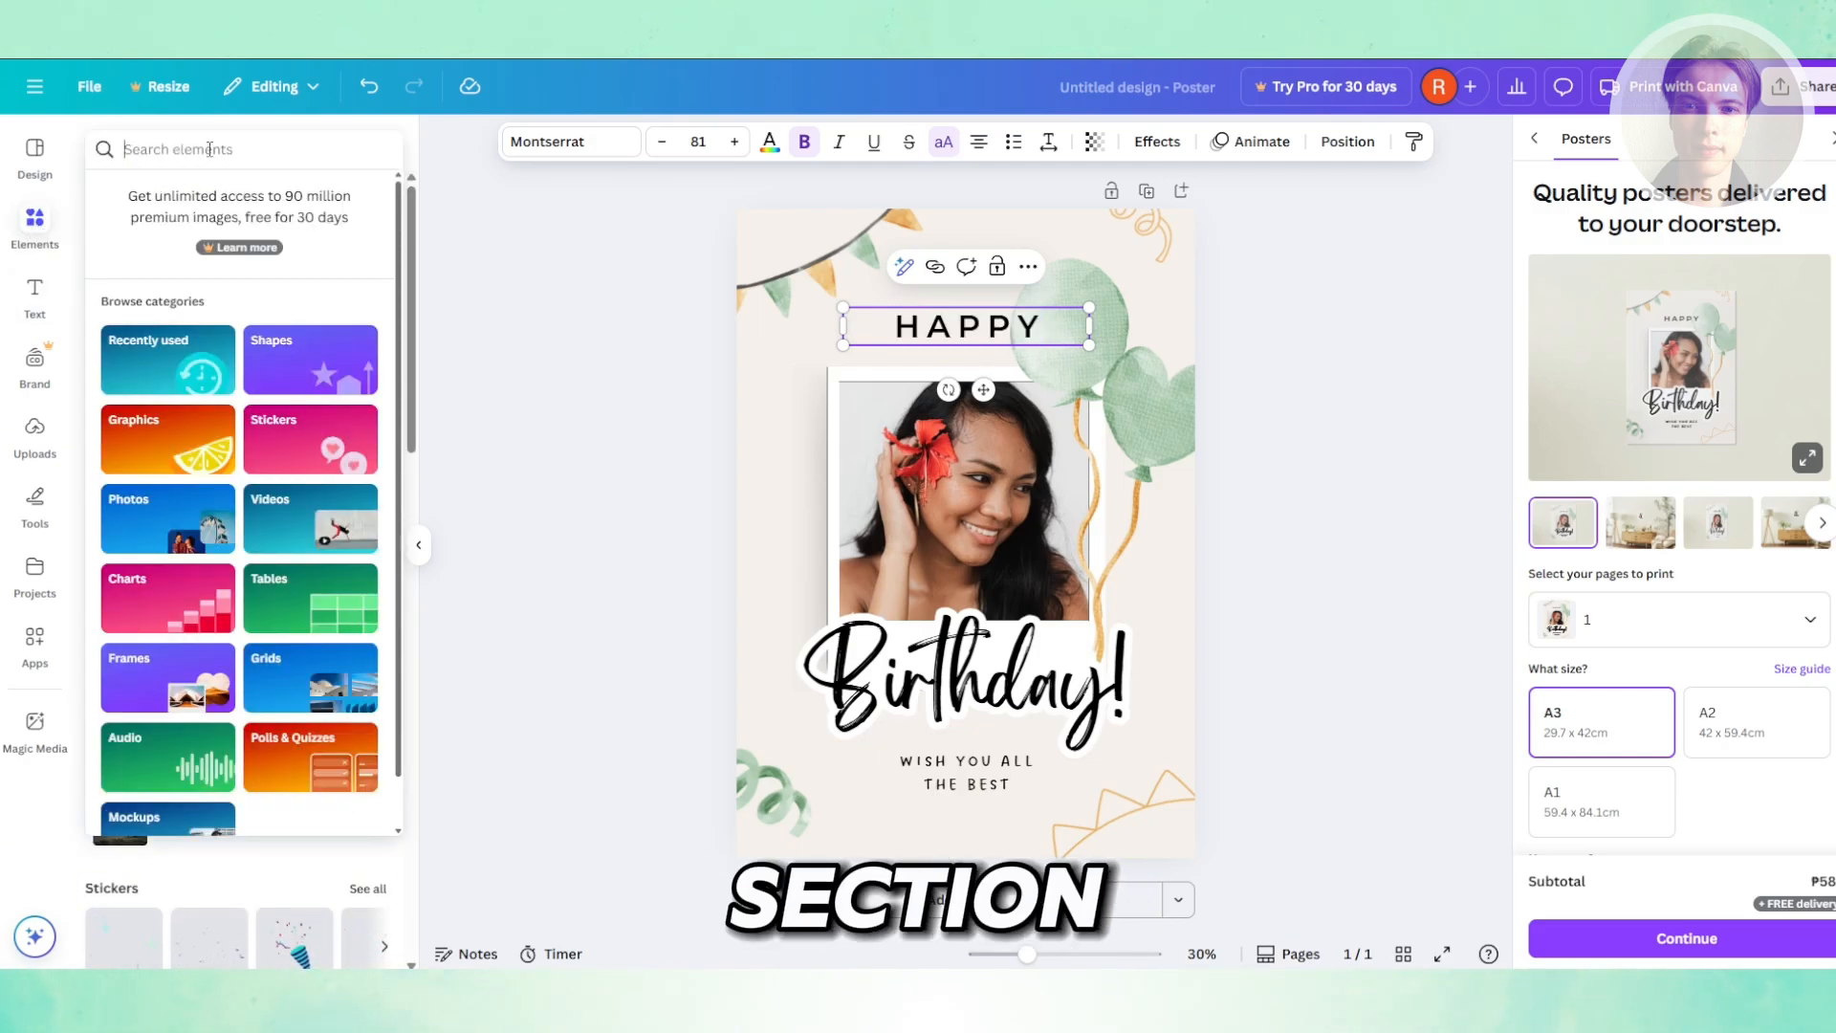
{"action": "type", "text": "FLOWER"}
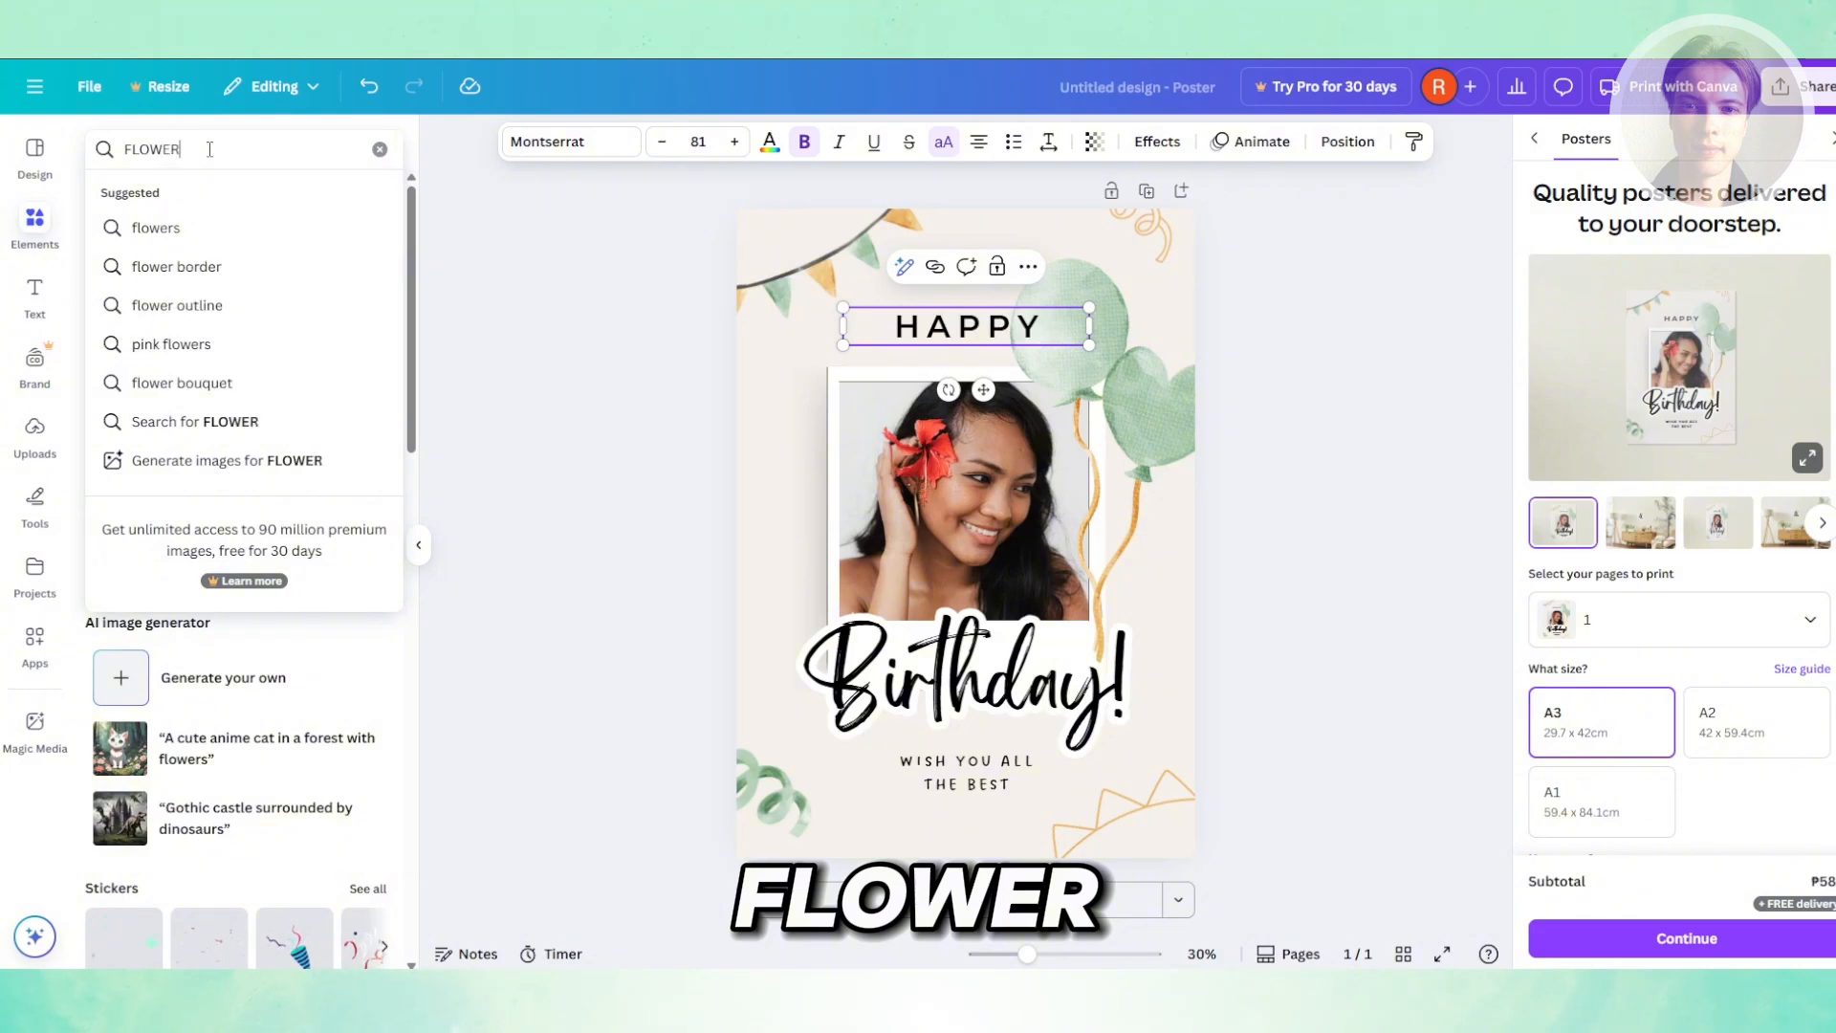
{"action": "key", "text": "Return"}
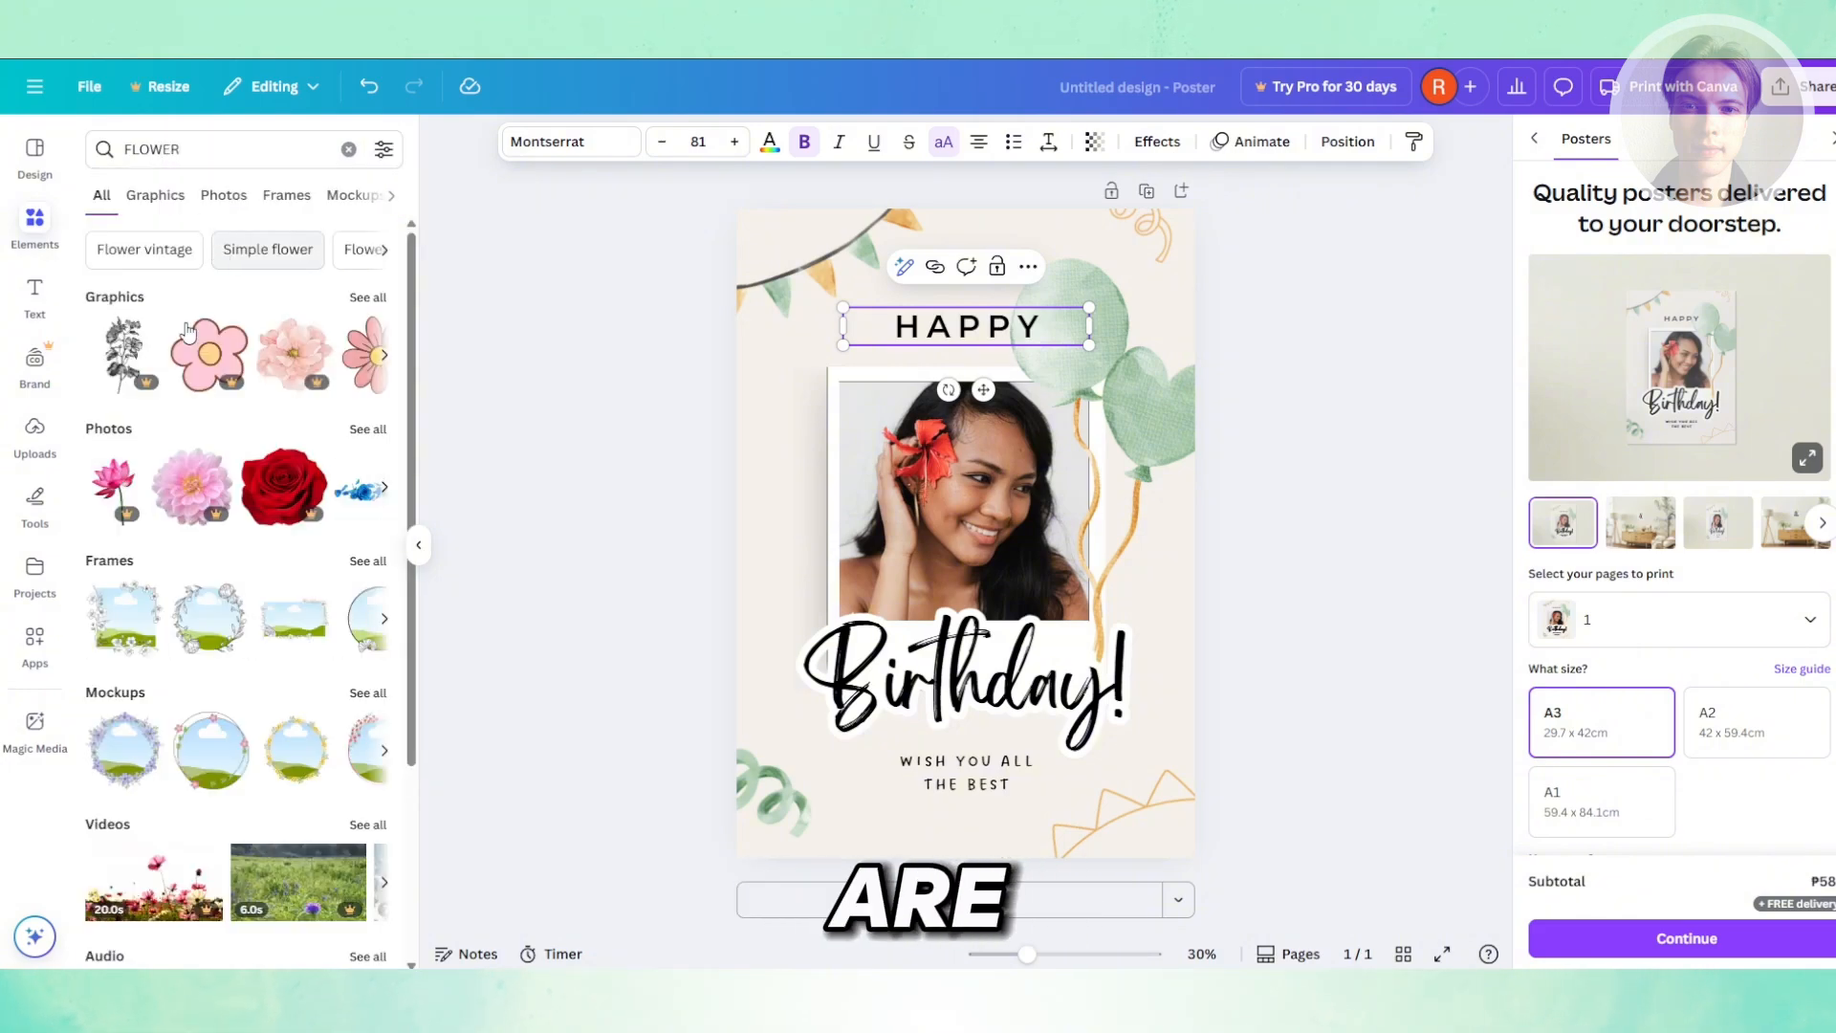
{"action": "left_click", "coordinate": [371, 297]}
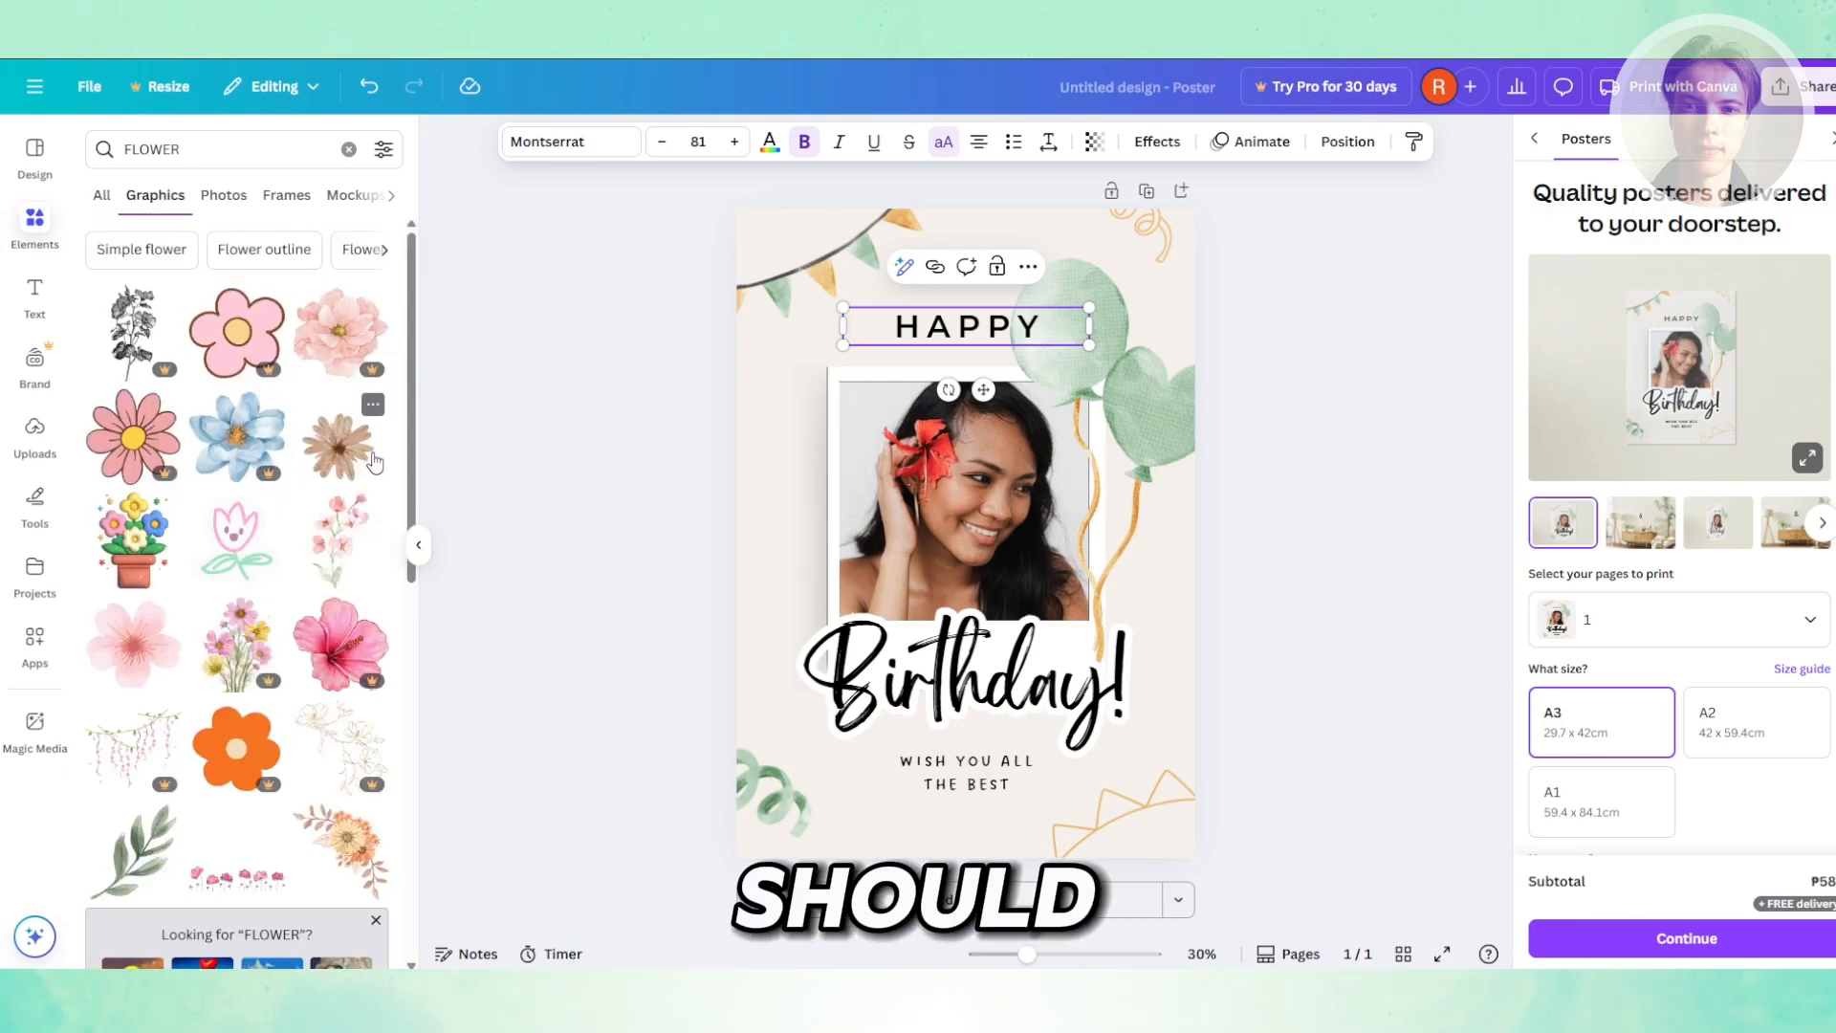
{"action": "mouse_move", "coordinate": [330, 448]}
{"action": "left_mouse_down"}
{"action": "mouse_move", "coordinate": [627, 443]}
{"action": "mouse_move", "coordinate": [701, 484]}
{"action": "mouse_move", "coordinate": [497, 436]}
{"action": "mouse_move", "coordinate": [338, 450]}
{"action": "left_mouse_up"}
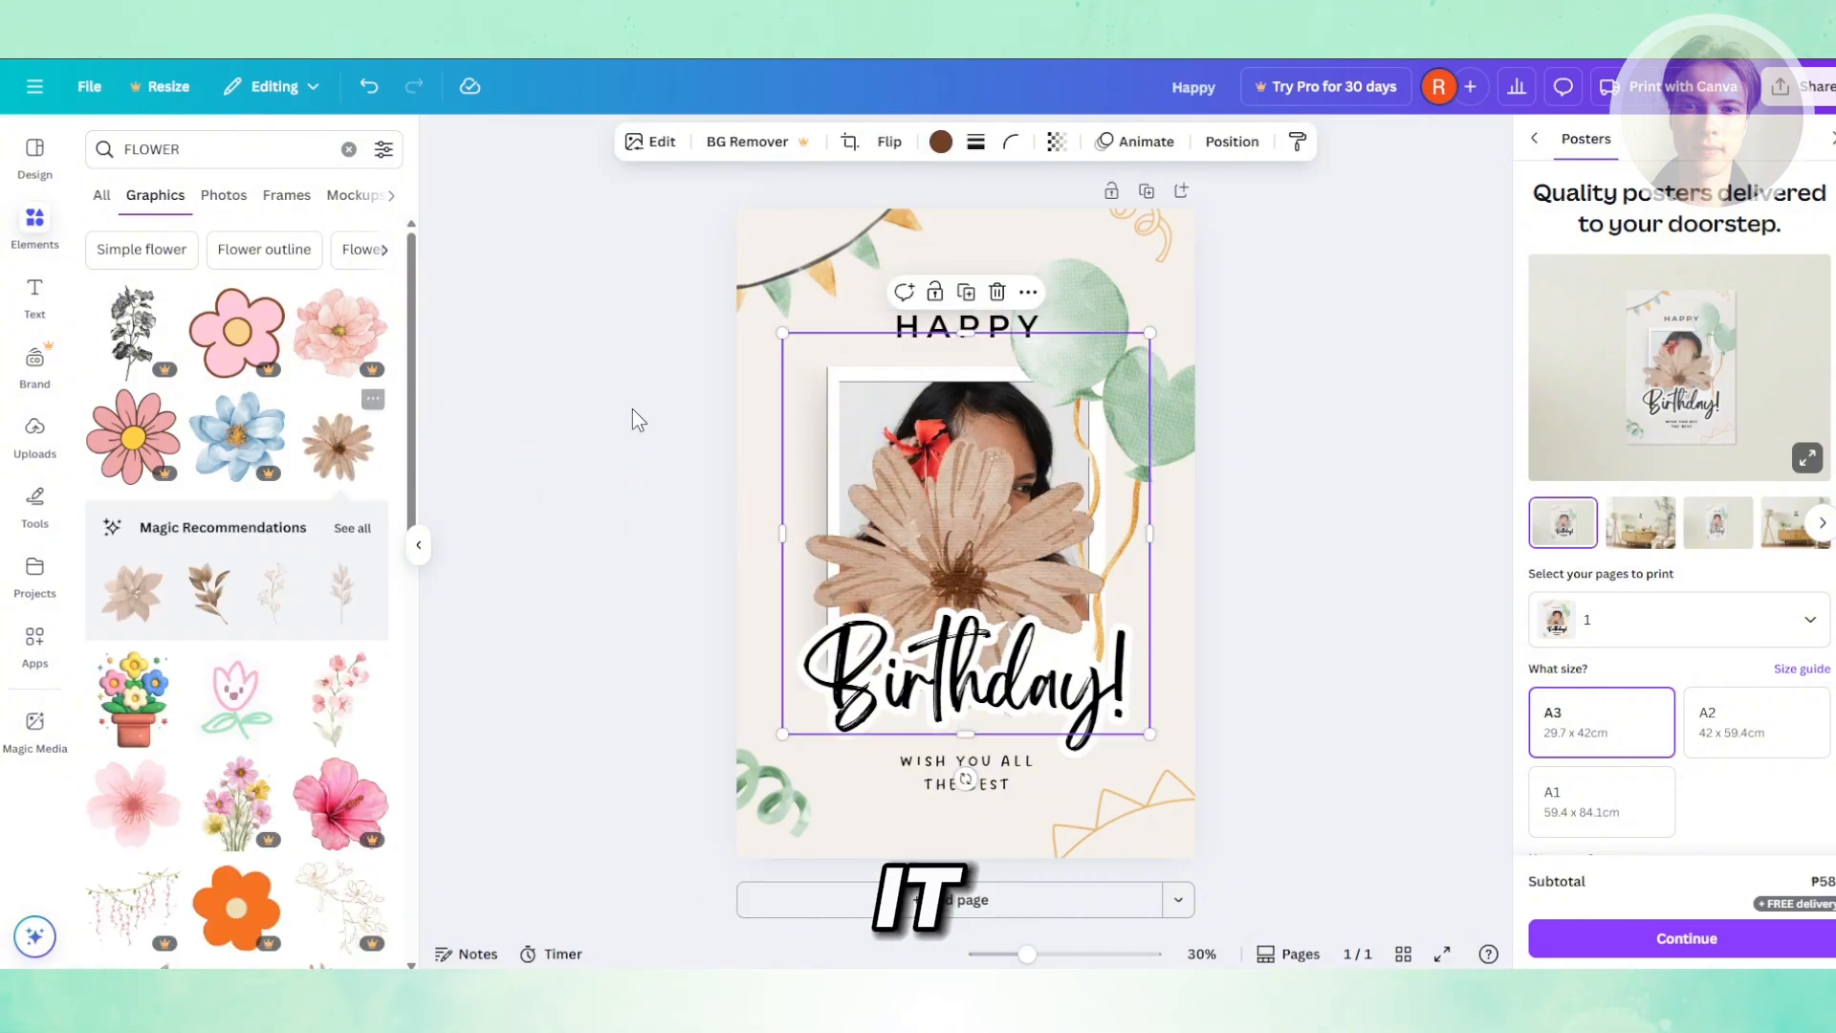
- Shrink the flower graphic and move it to the poster's left edge beside the photo
{"action": "left_click_drag", "start_coordinate": [1150, 333], "coordinate": [1035, 458]}
{"action": "left_click_drag", "start_coordinate": [916, 572], "coordinate": [735, 418]}
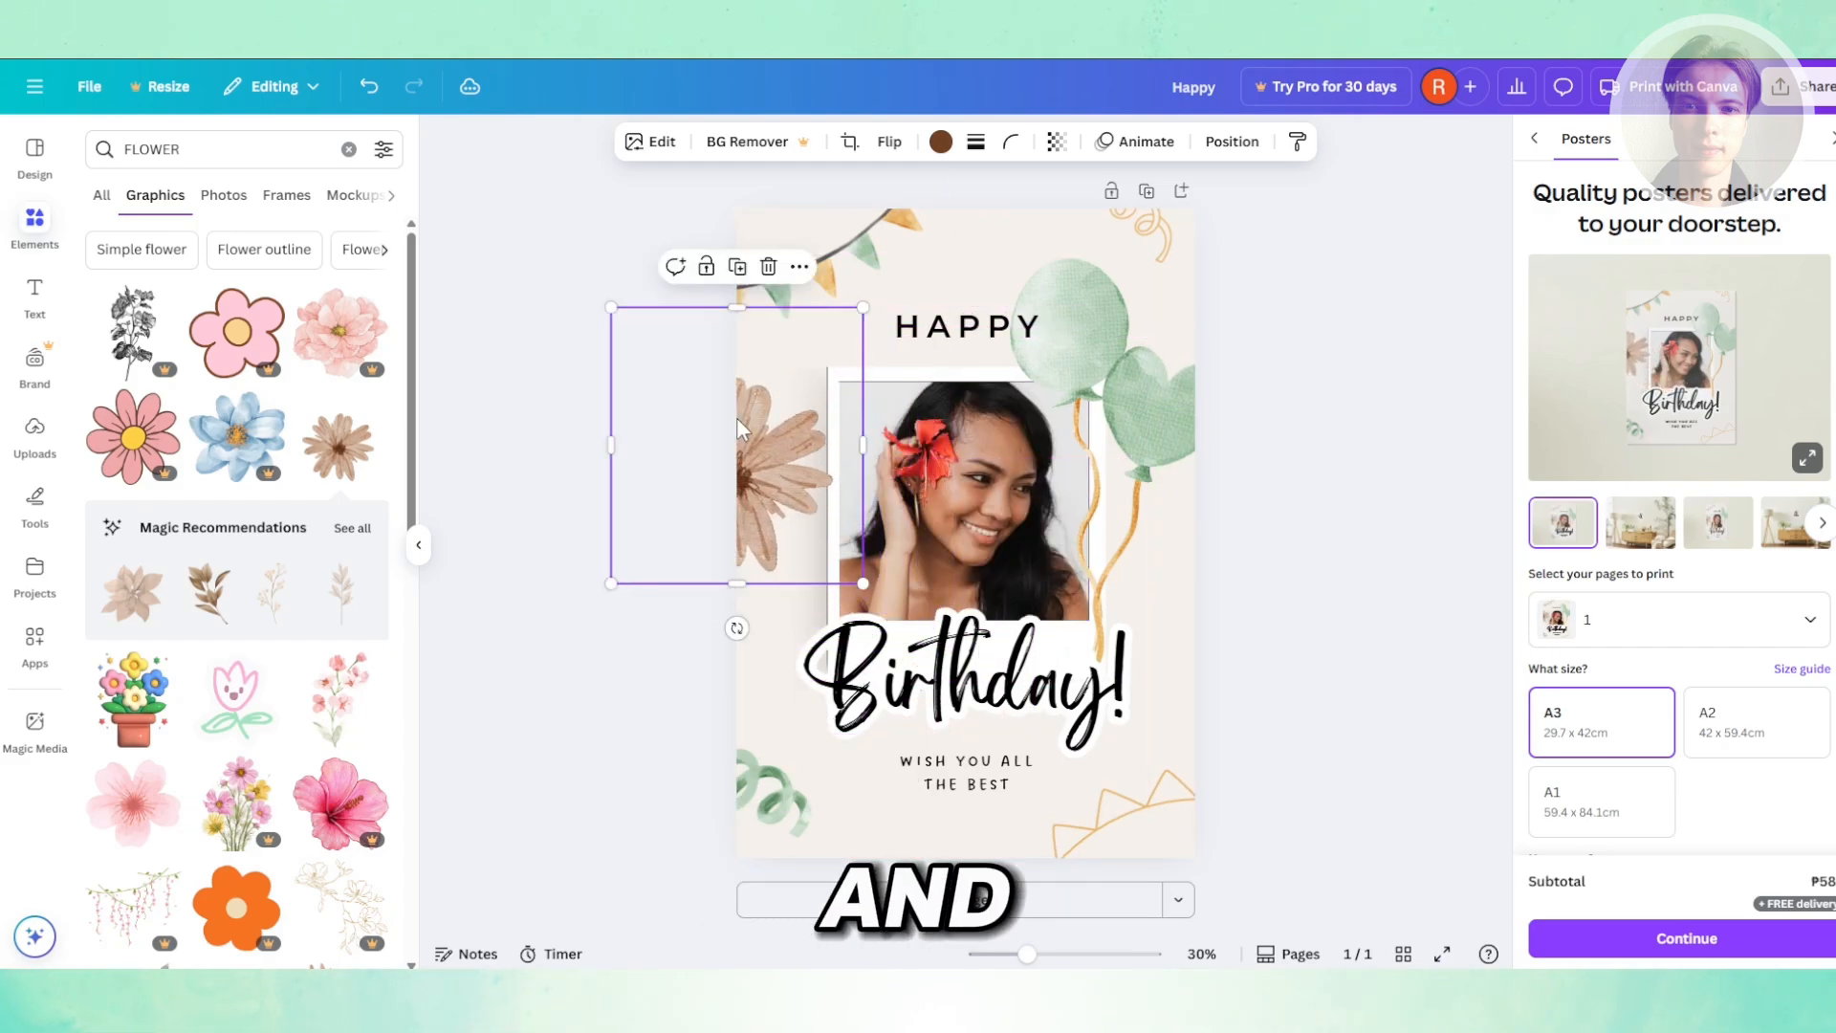
- Set the flower graphic's transparency to 49 and deselect it
{"action": "left_click", "coordinate": [1058, 141]}
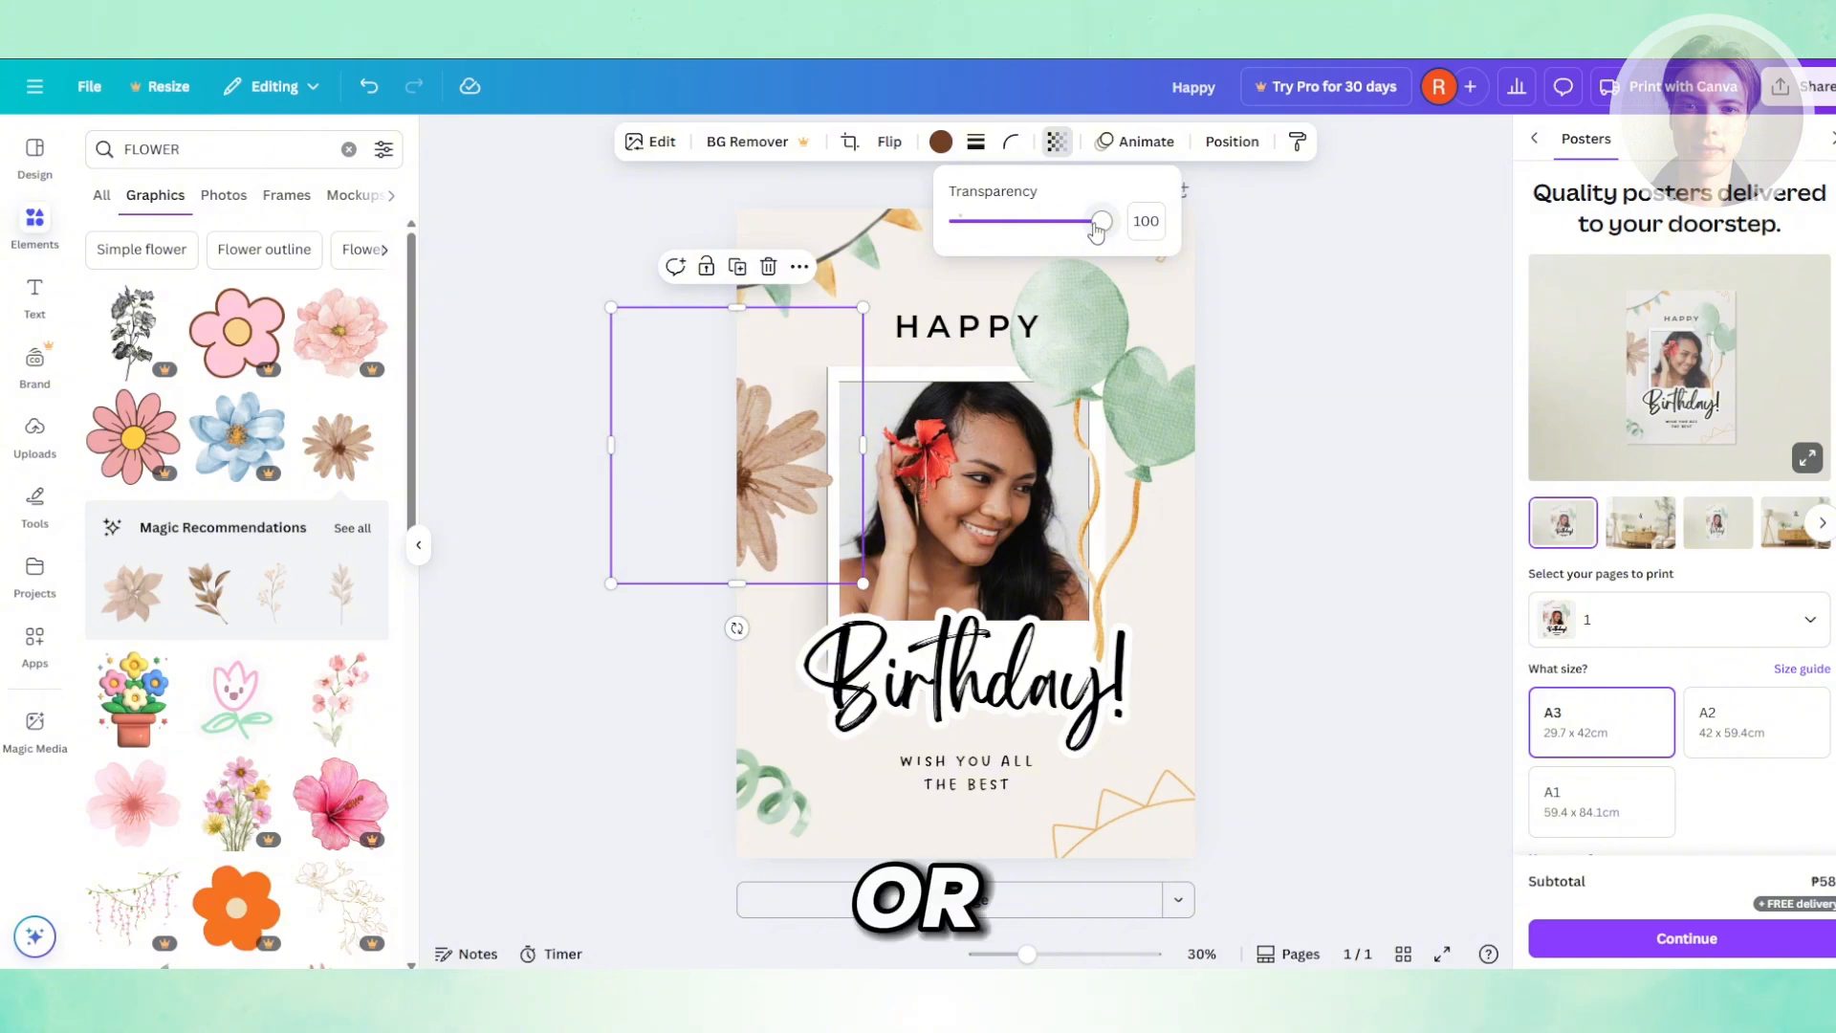
{"action": "left_click_drag", "start_coordinate": [1096, 230], "coordinate": [1031, 226]}
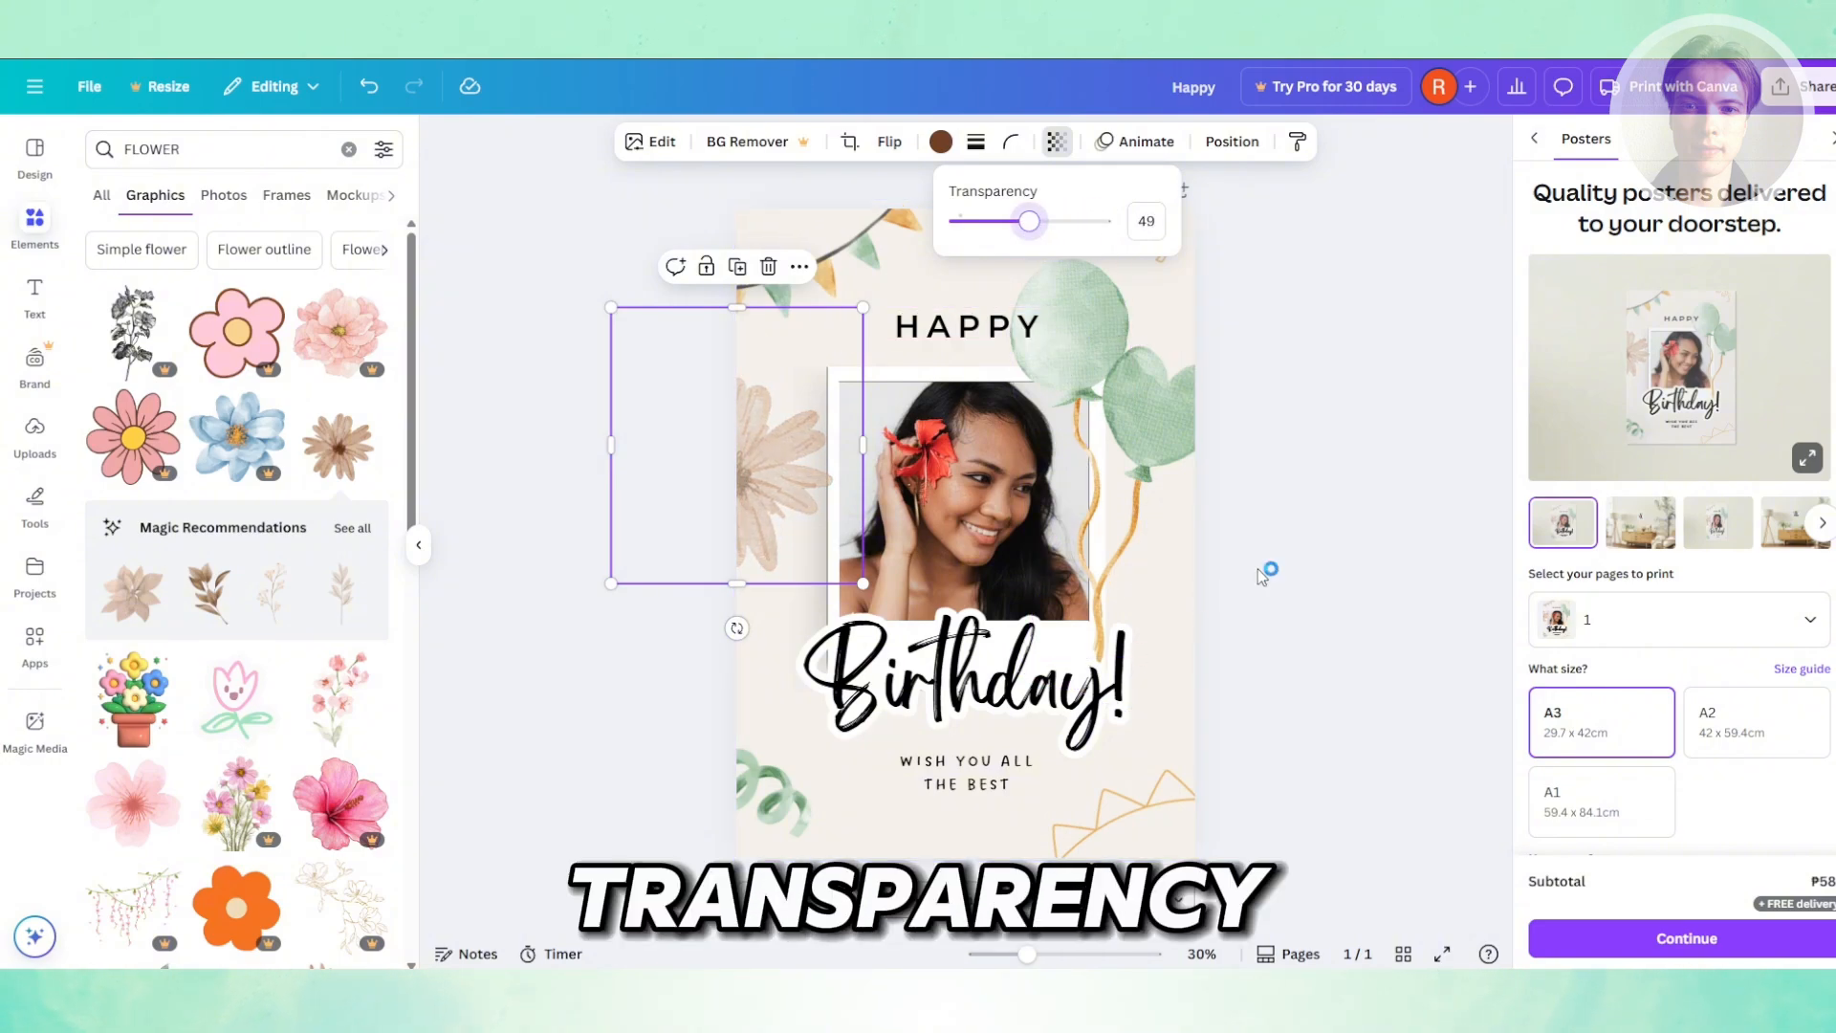
{"action": "left_click", "coordinate": [560, 821]}
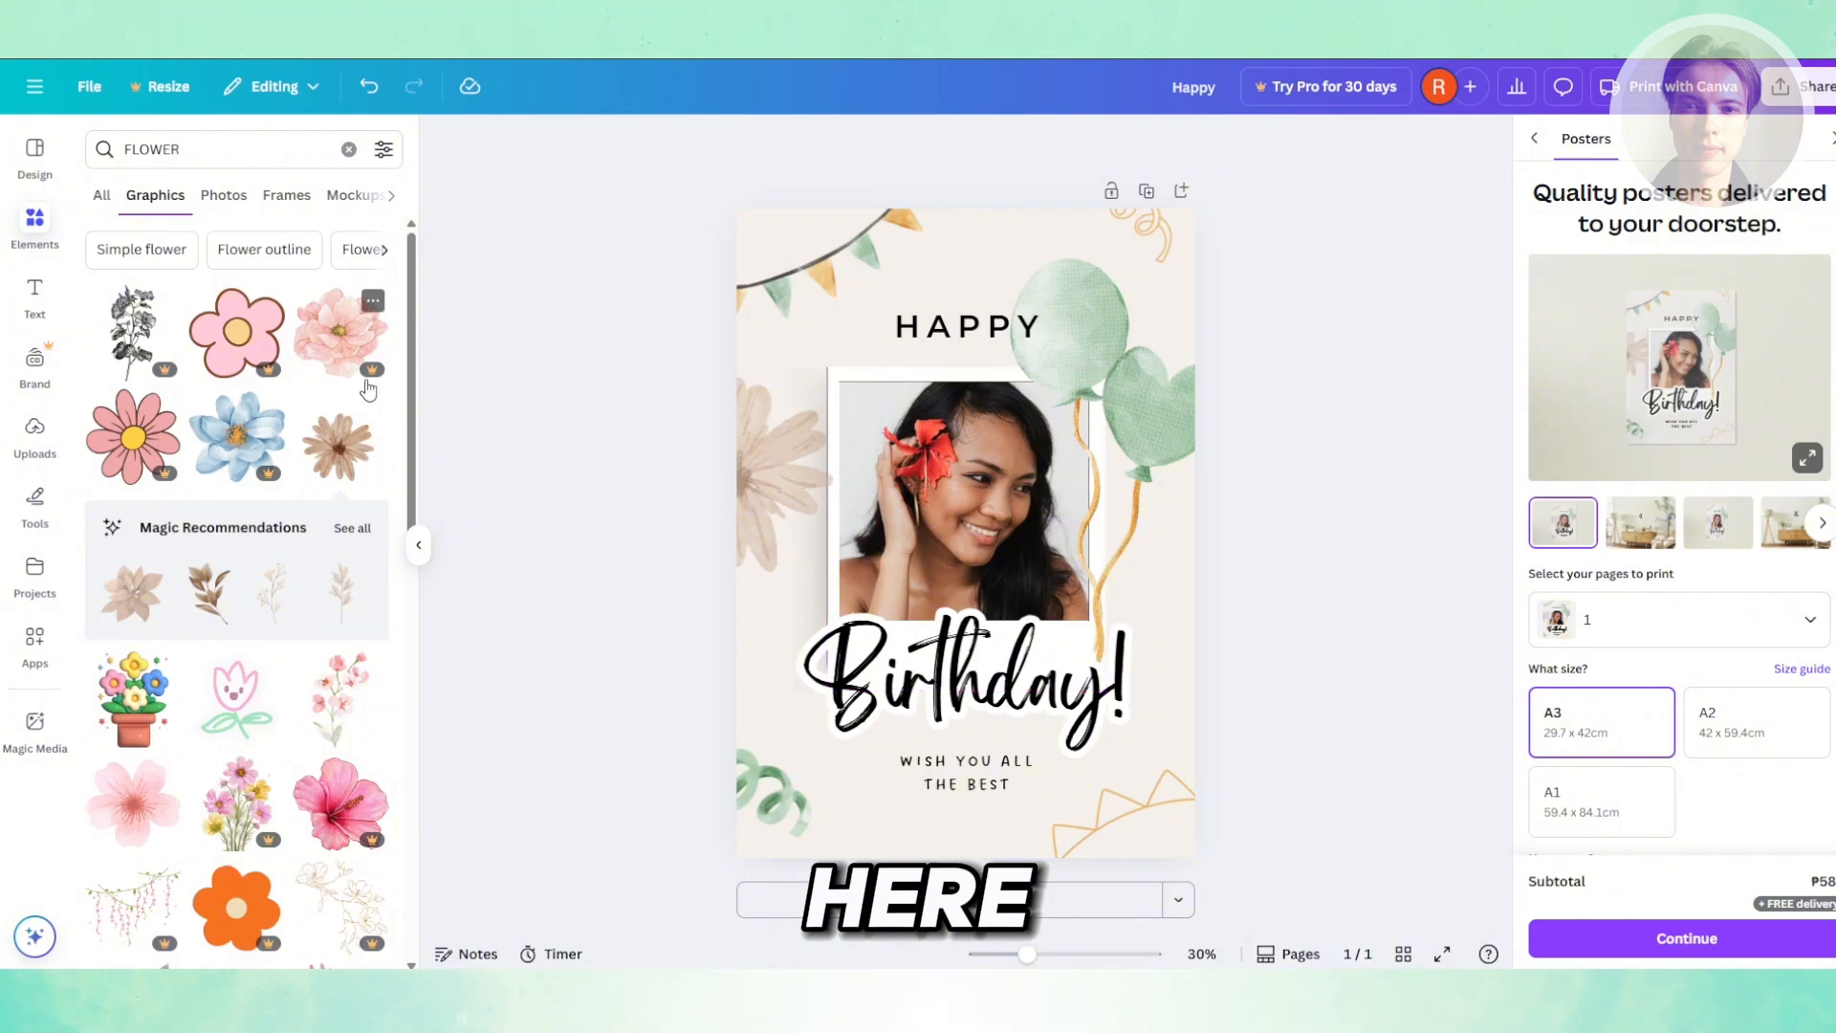
{"action": "left_click", "coordinate": [29, 440]}
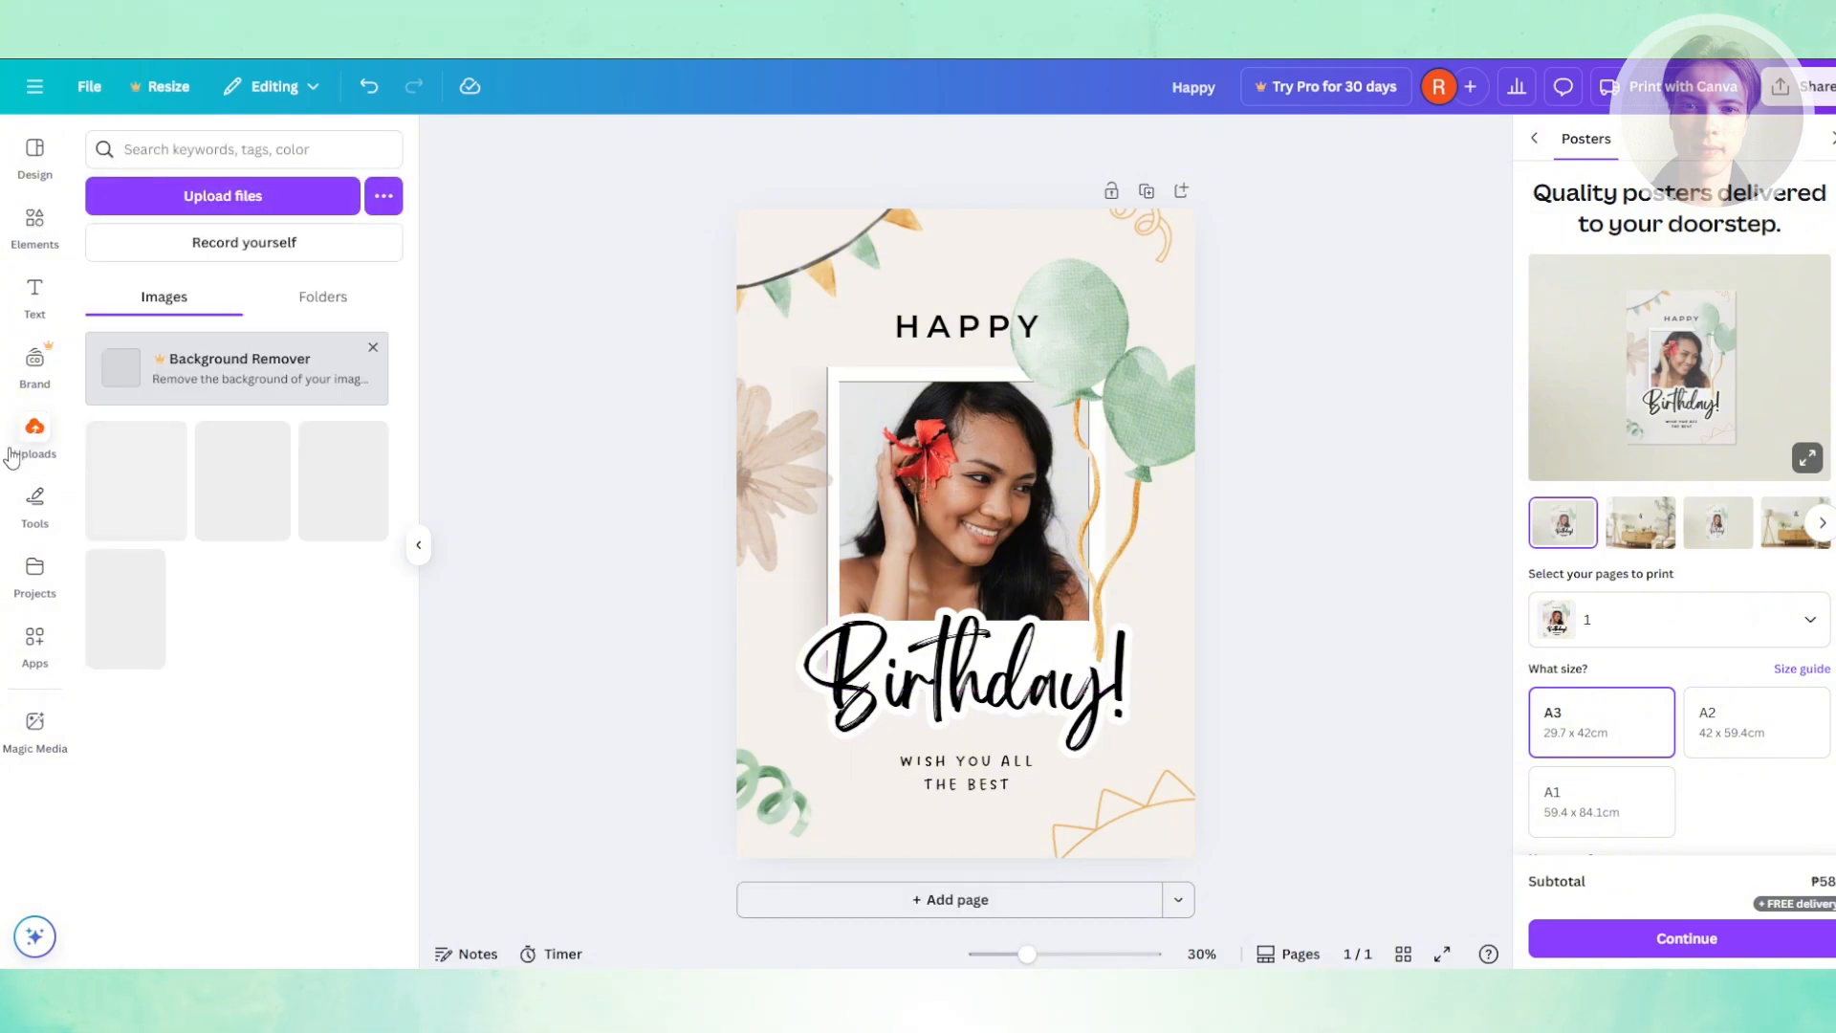
{"action": "left_click", "coordinate": [222, 205]}
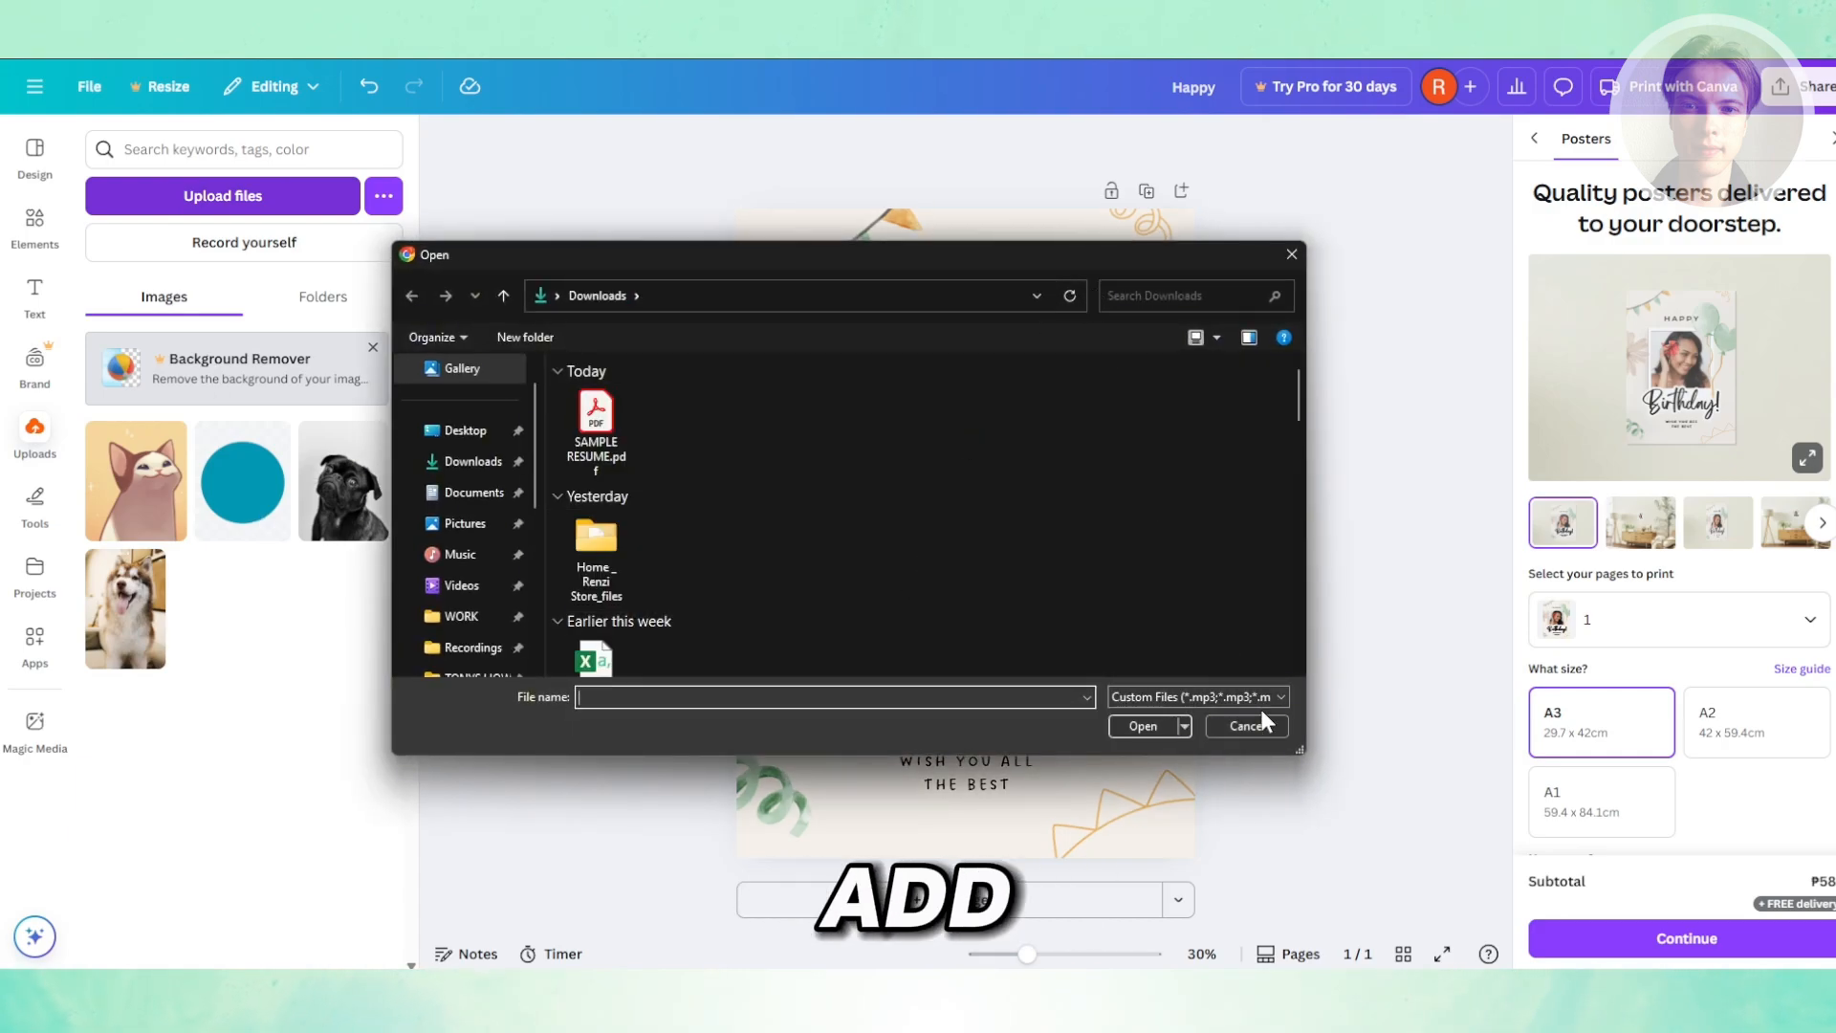
{"action": "left_click", "coordinate": [1251, 731]}
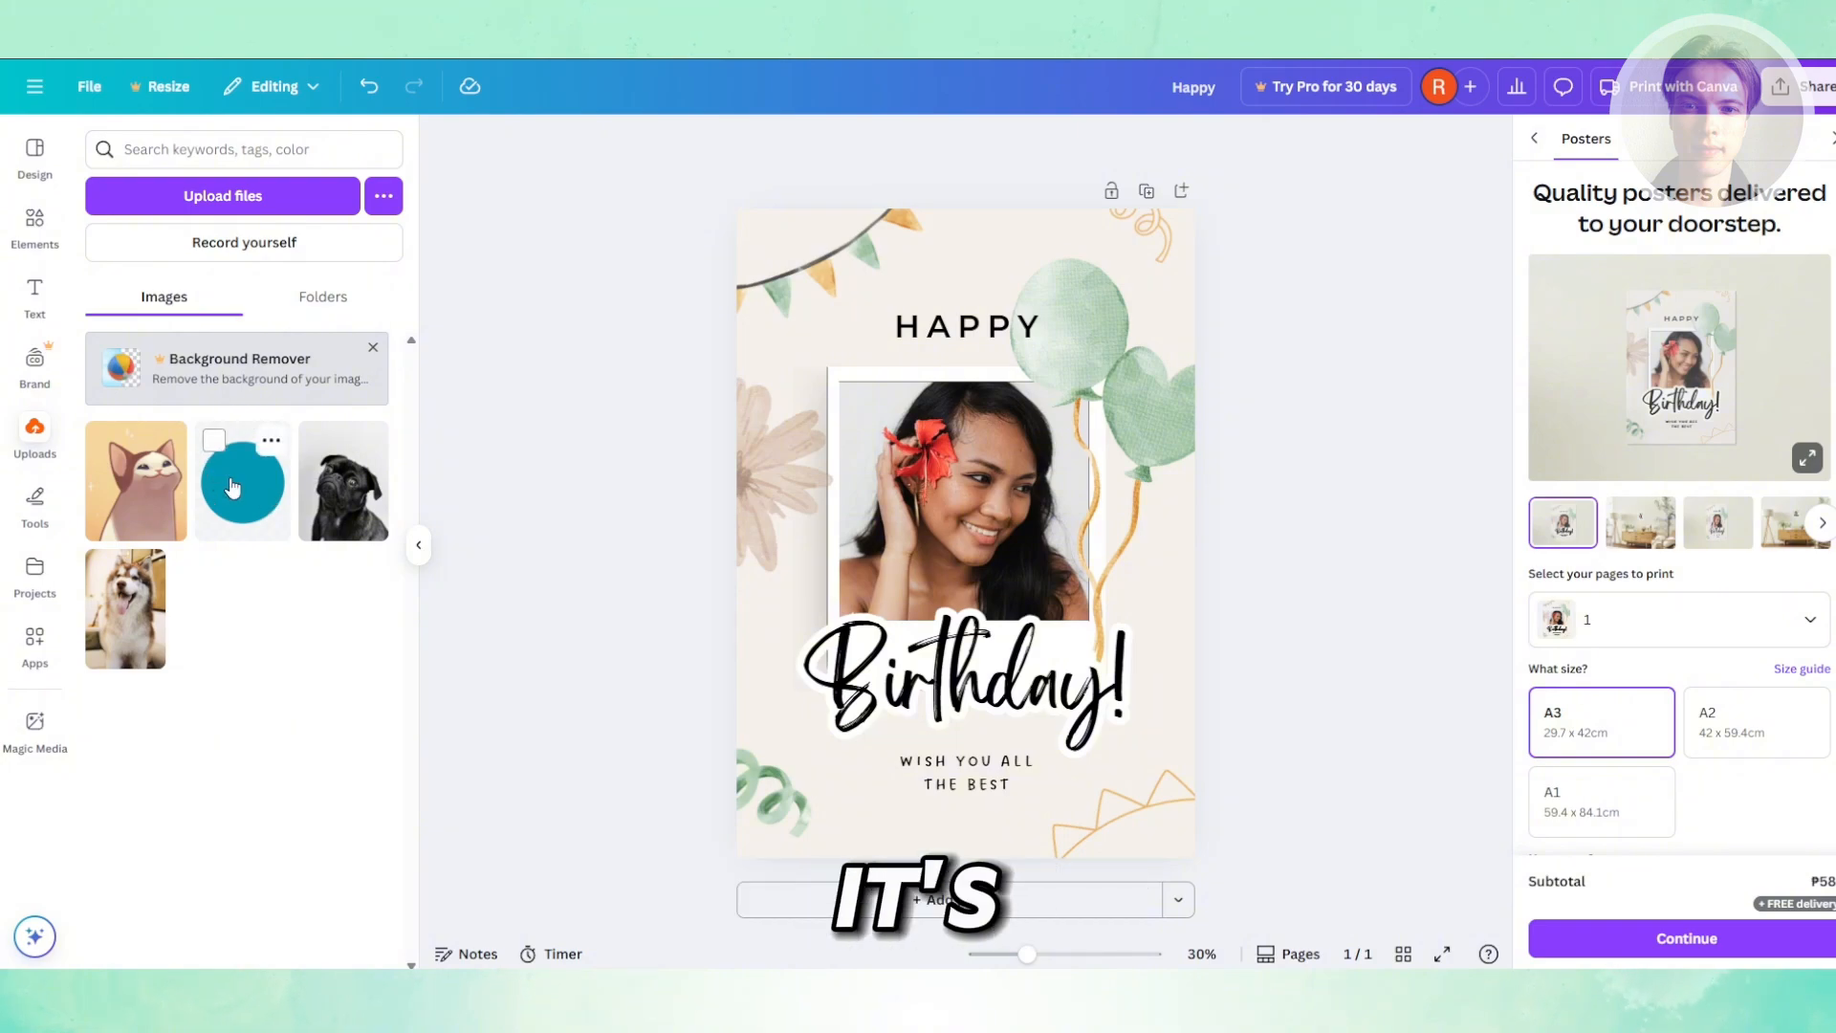
- Replace the woman's picture in the photo frame with the uploaded husky photo
{"action": "left_click", "coordinate": [140, 617]}
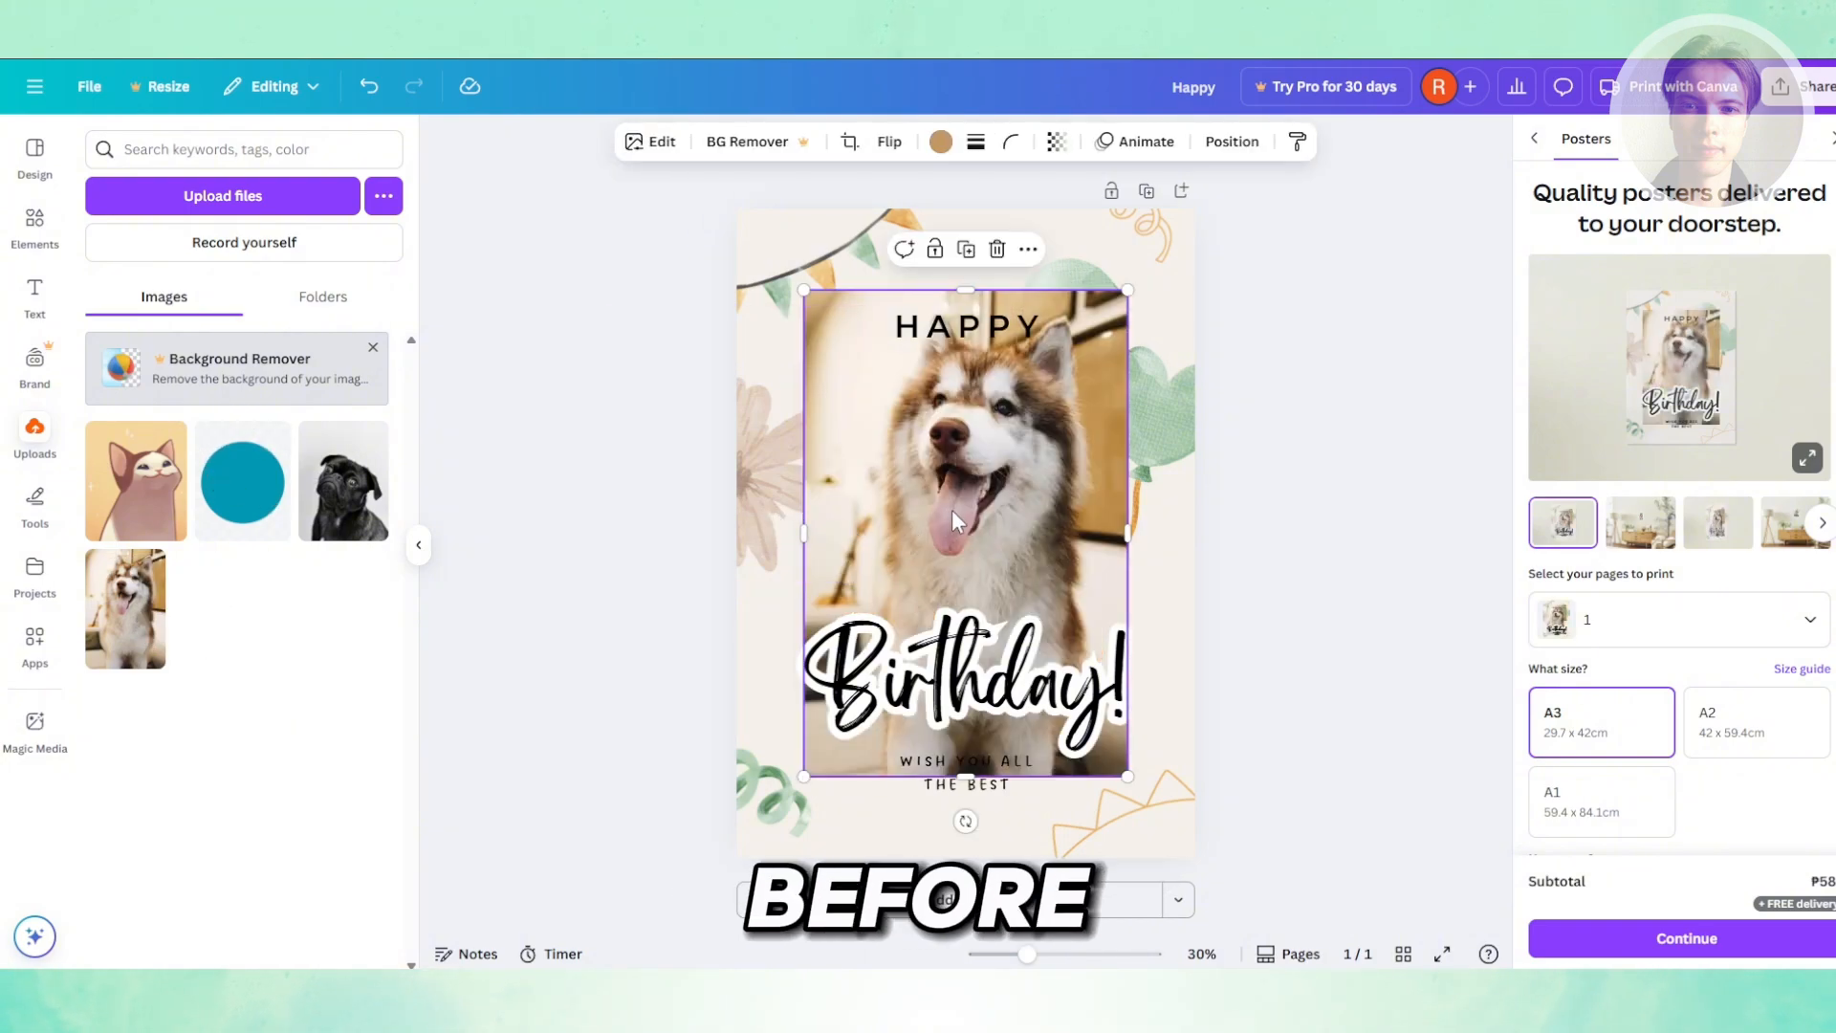
{"action": "key", "text": "ctrl+z"}
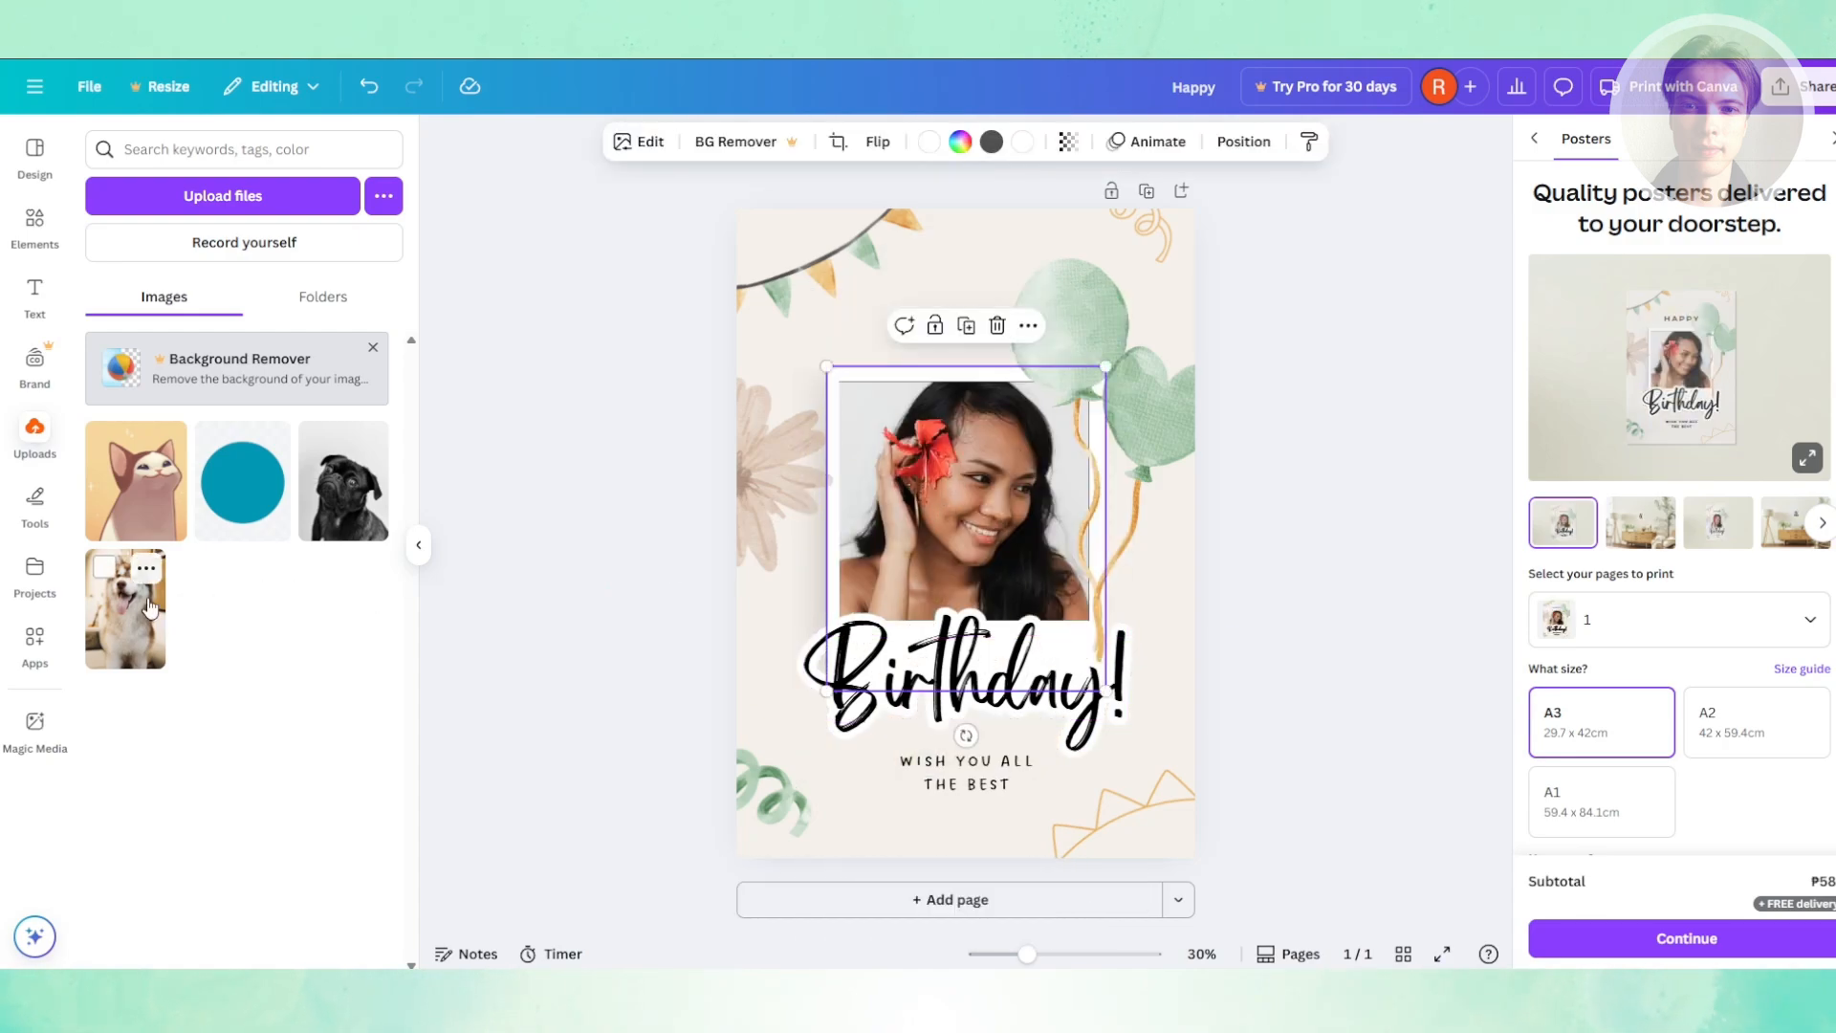
{"action": "left_click_drag", "start_coordinate": [125, 639], "coordinate": [967, 513]}
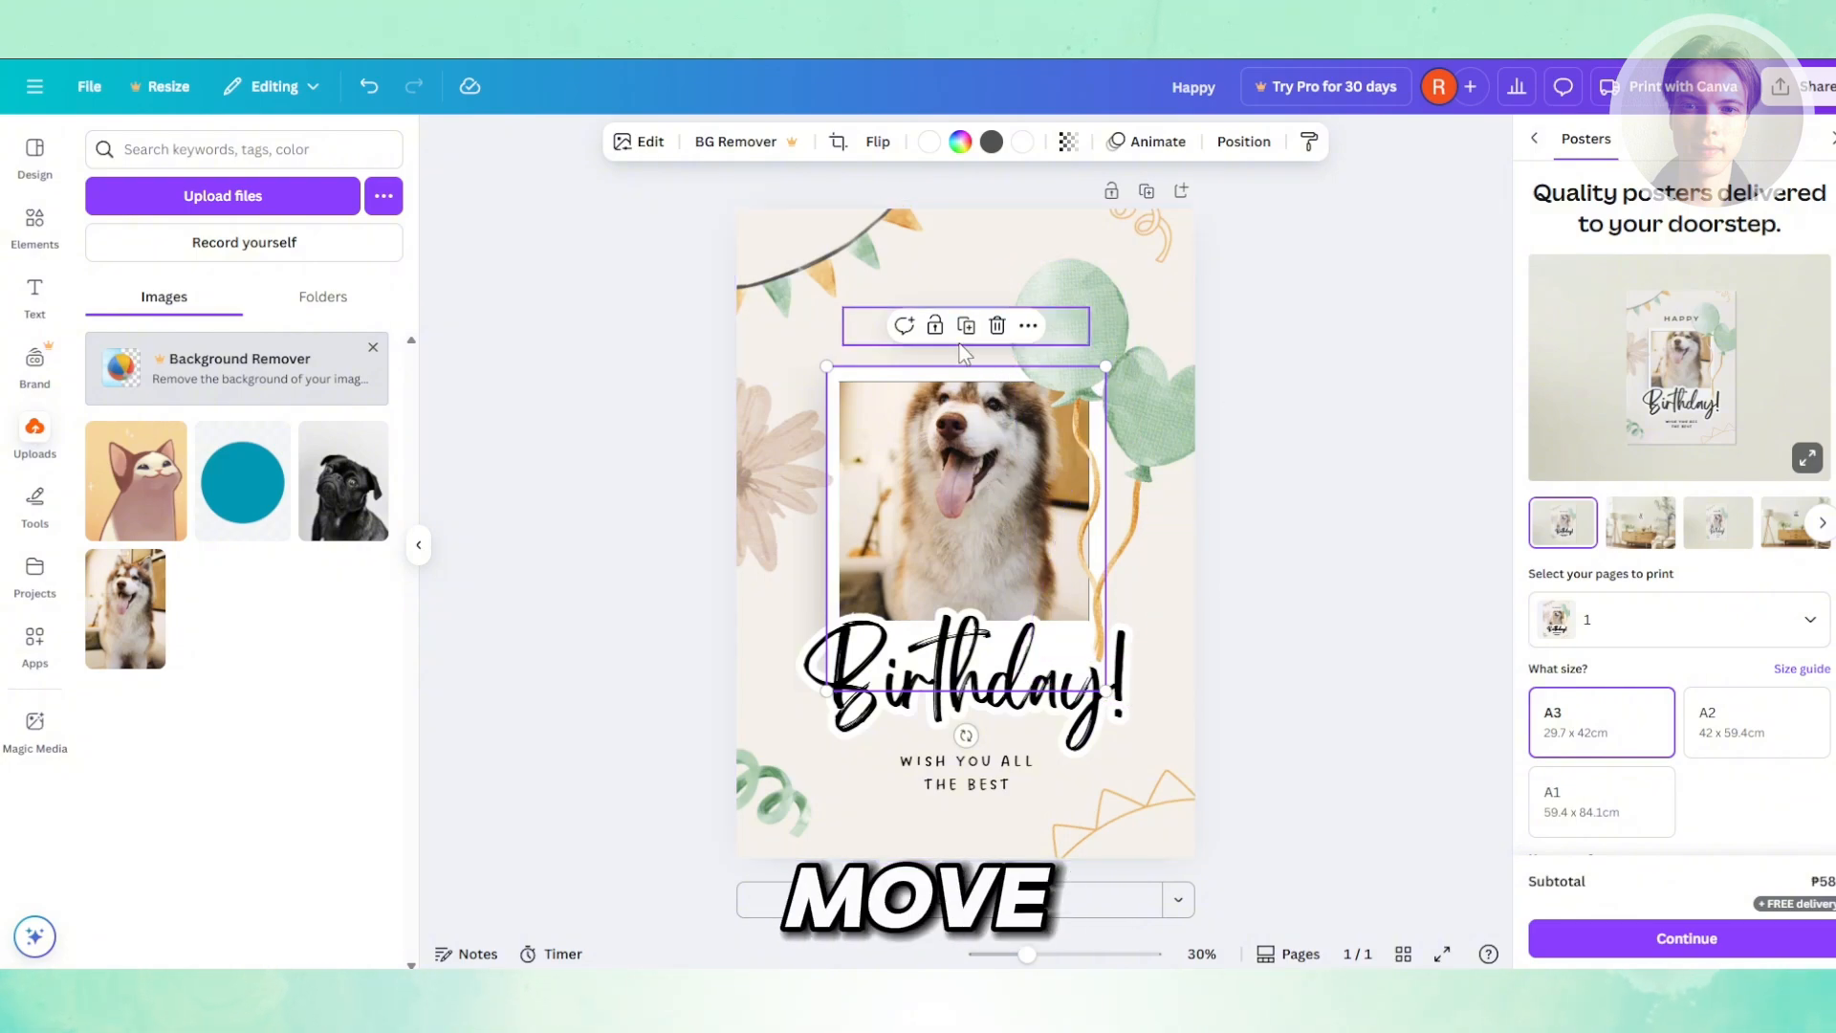
- Nudge the top-left bunting garland slightly downward and deselect it
{"action": "left_click", "coordinate": [863, 249]}
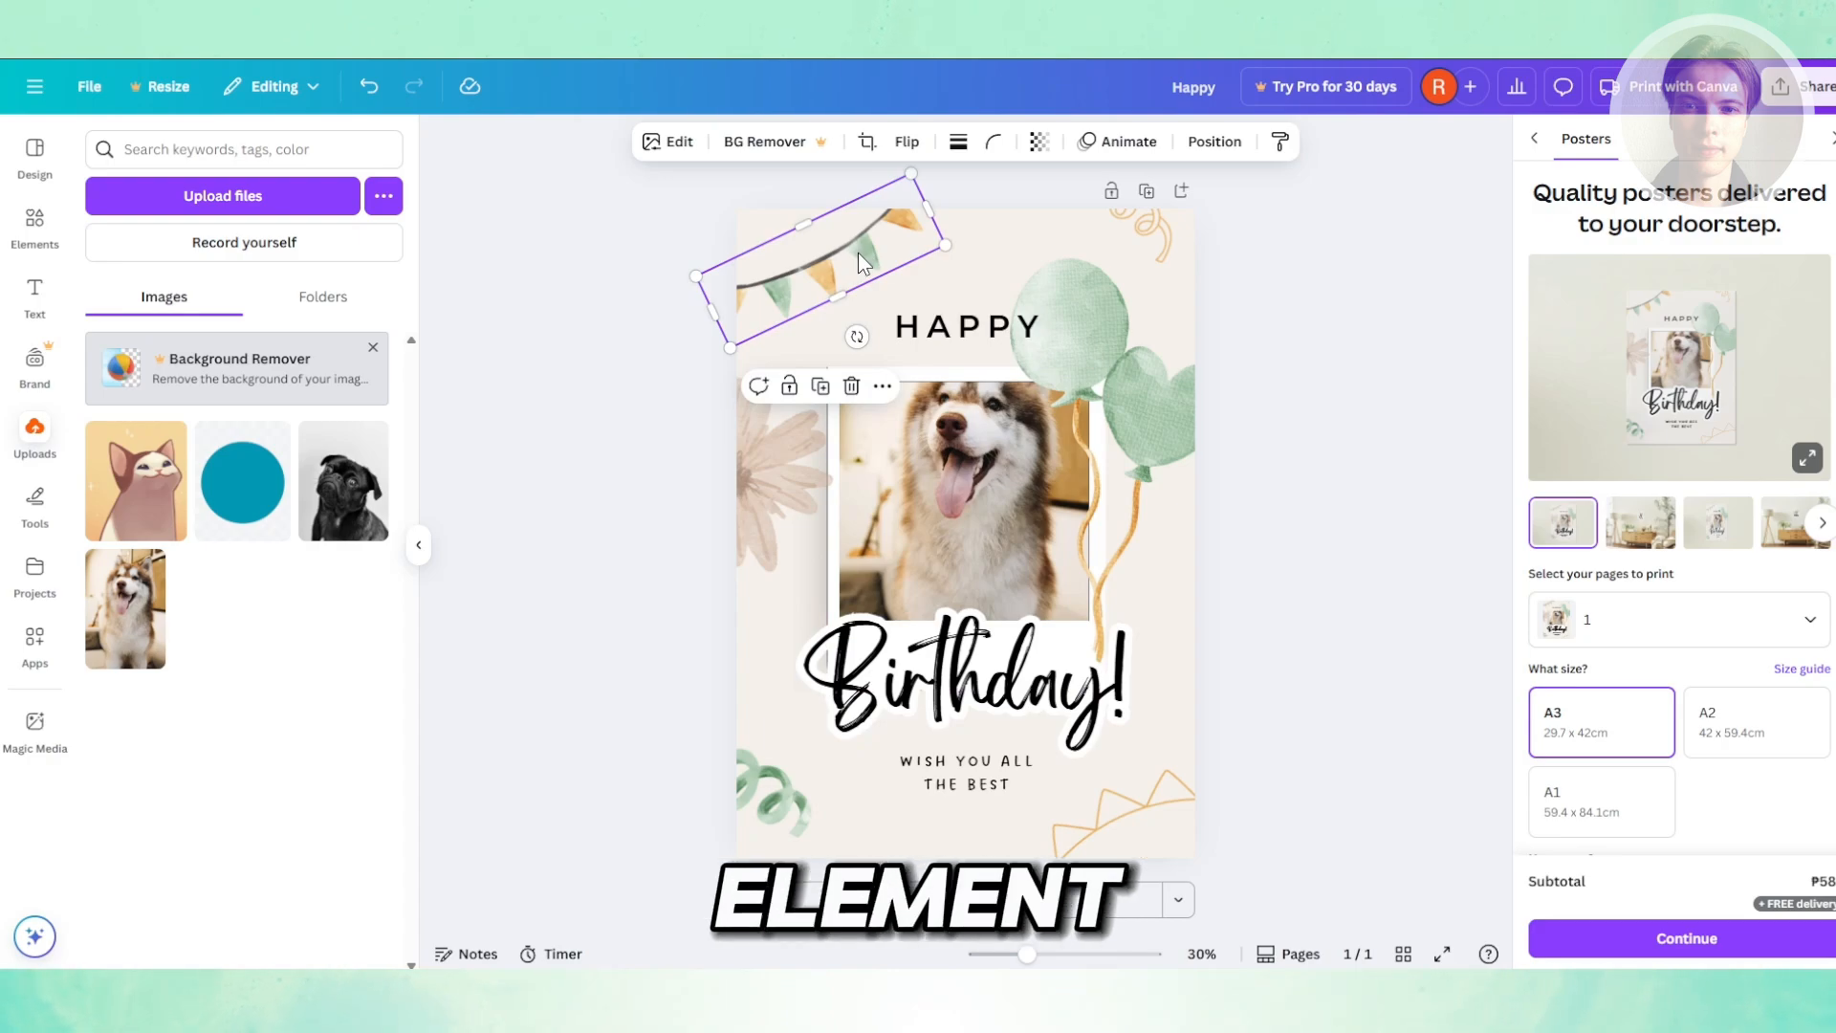
{"action": "mouse_move", "coordinate": [858, 252]}
{"action": "left_mouse_down"}
{"action": "mouse_move", "coordinate": [897, 286]}
{"action": "mouse_move", "coordinate": [861, 266]}
{"action": "left_mouse_up"}
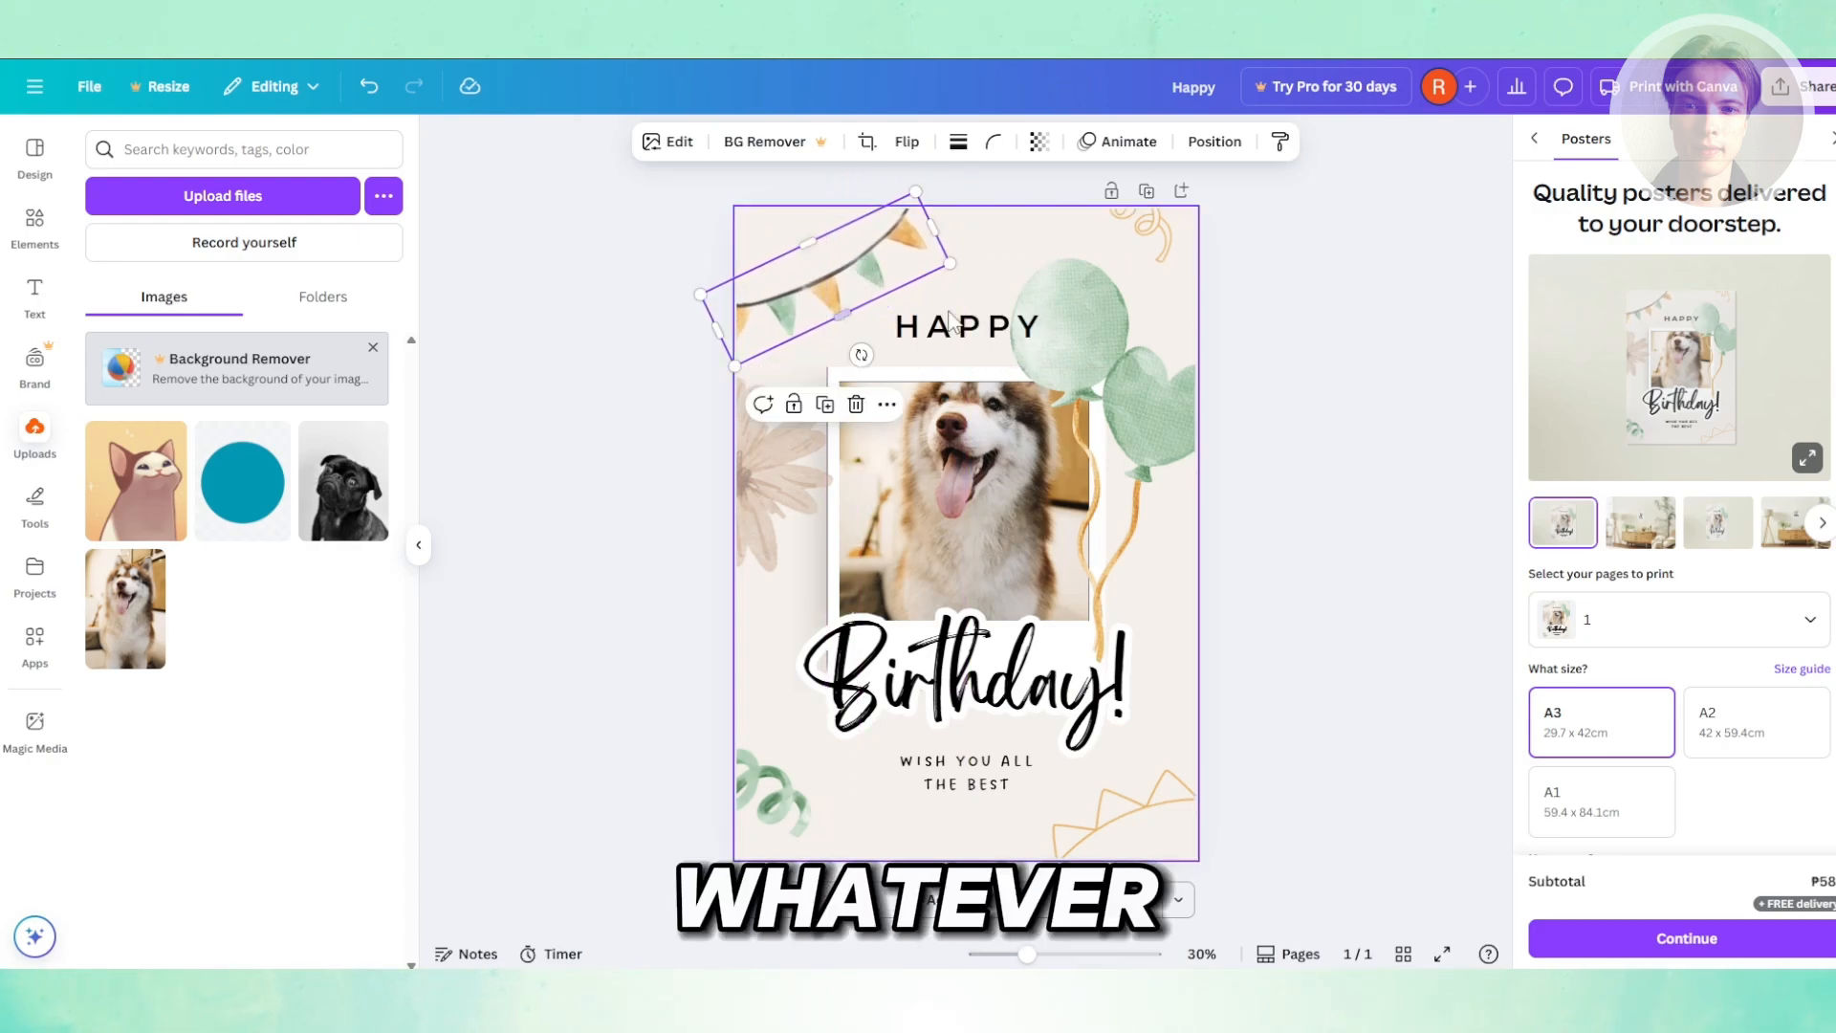
{"action": "left_click", "coordinate": [1369, 340]}
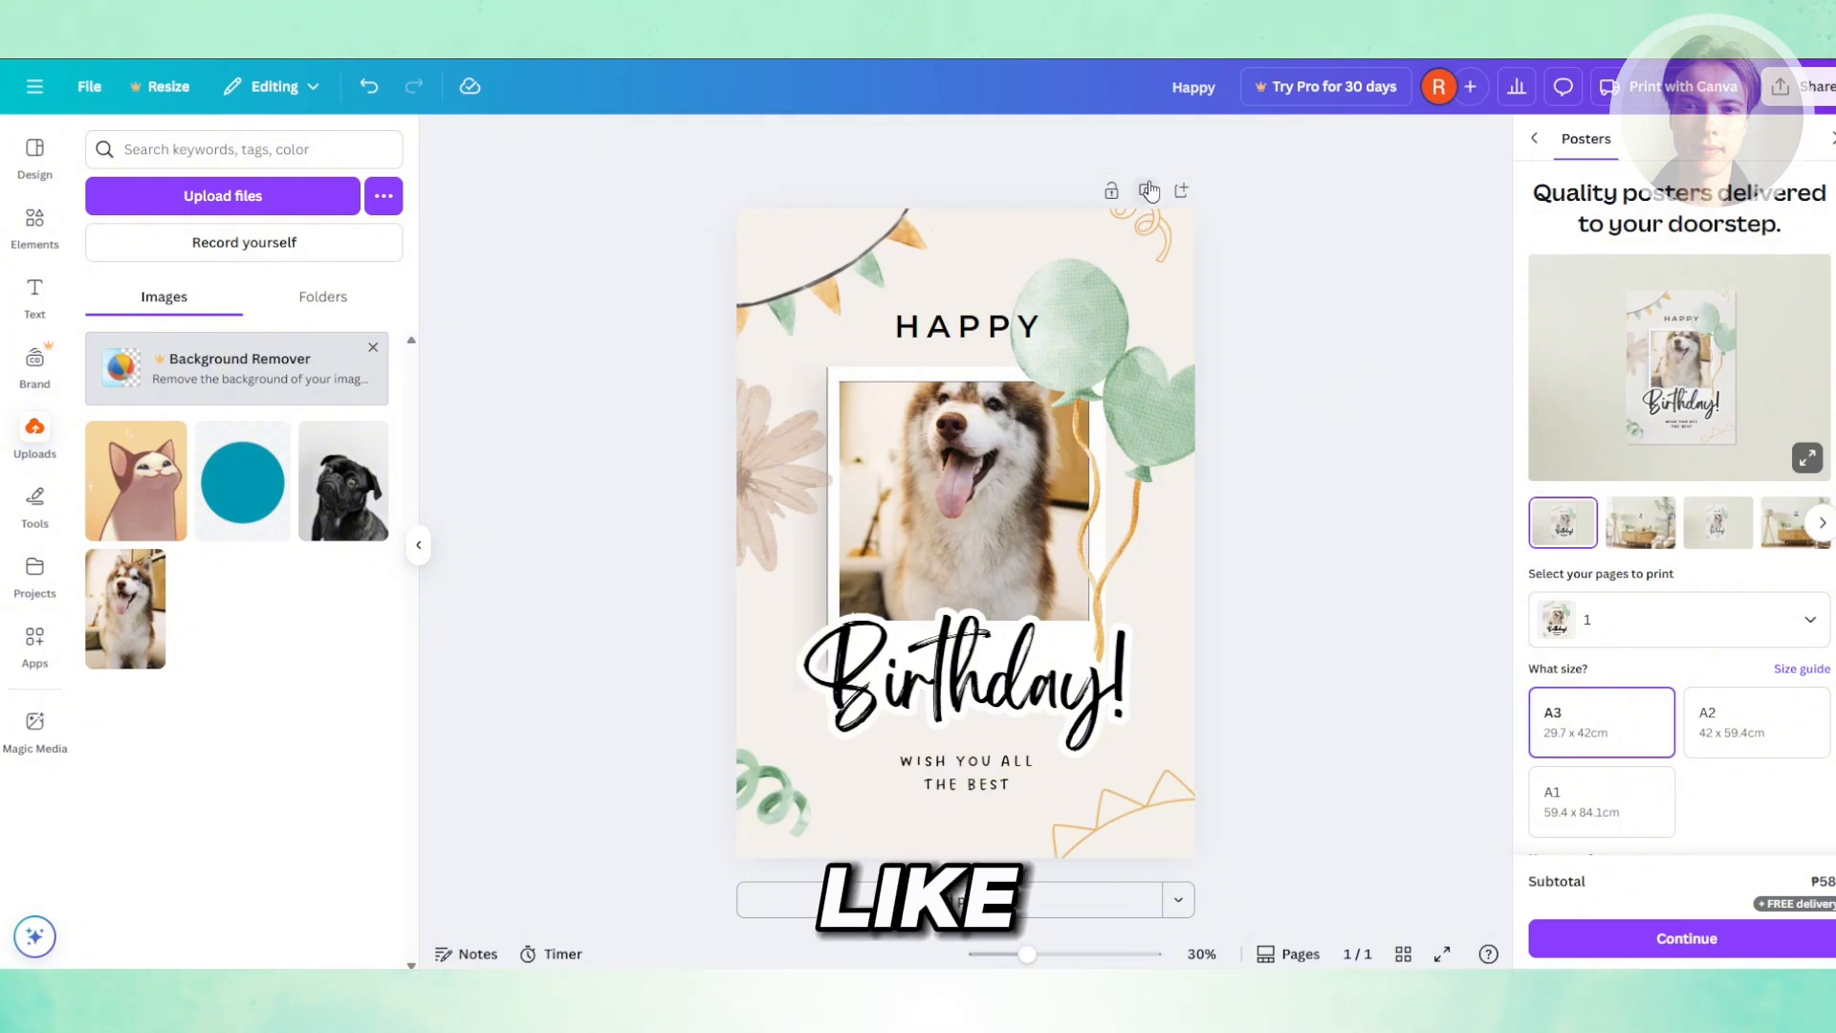